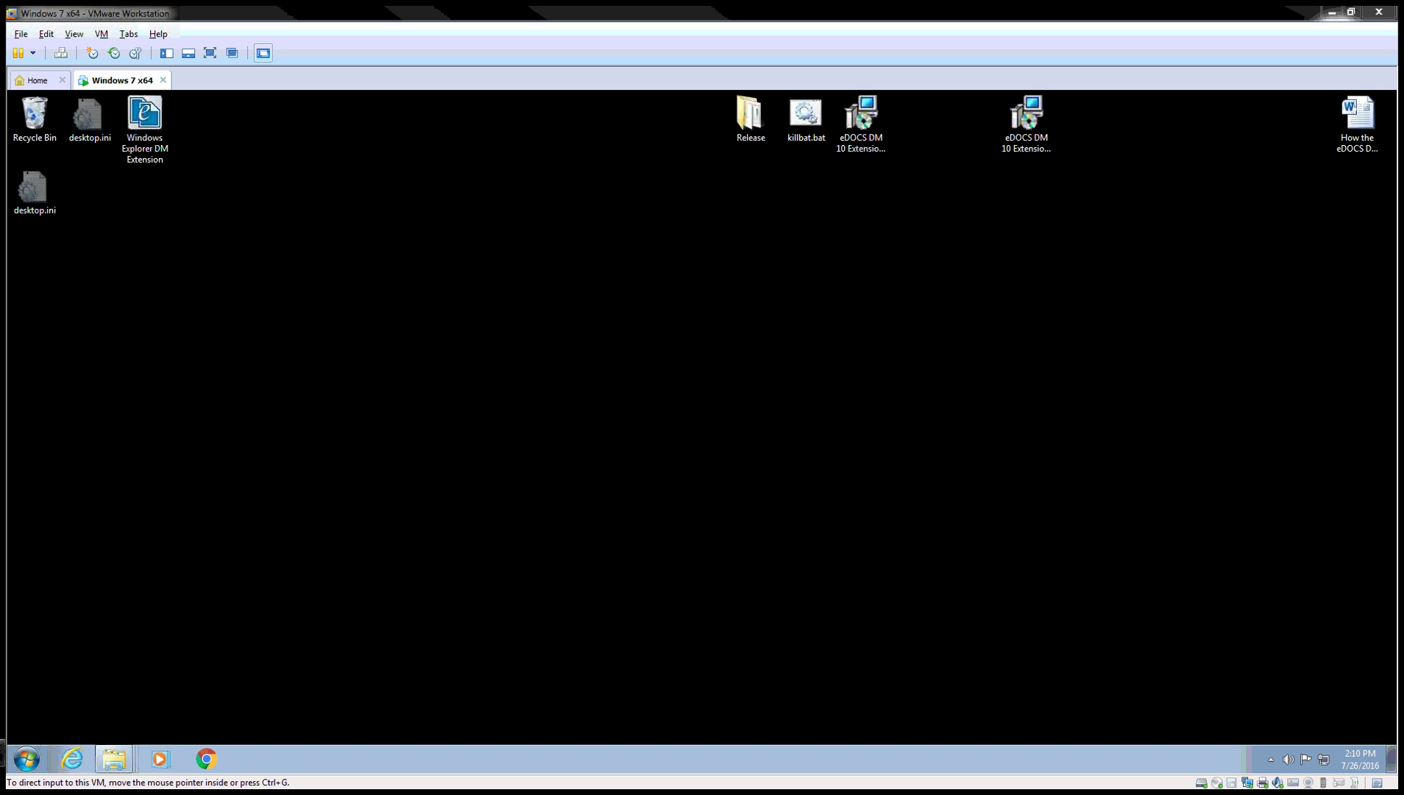
# Step: Click into the Windows 7 x64 VM console so it captures keyboard and mouse
pyautogui.click(469, 313)
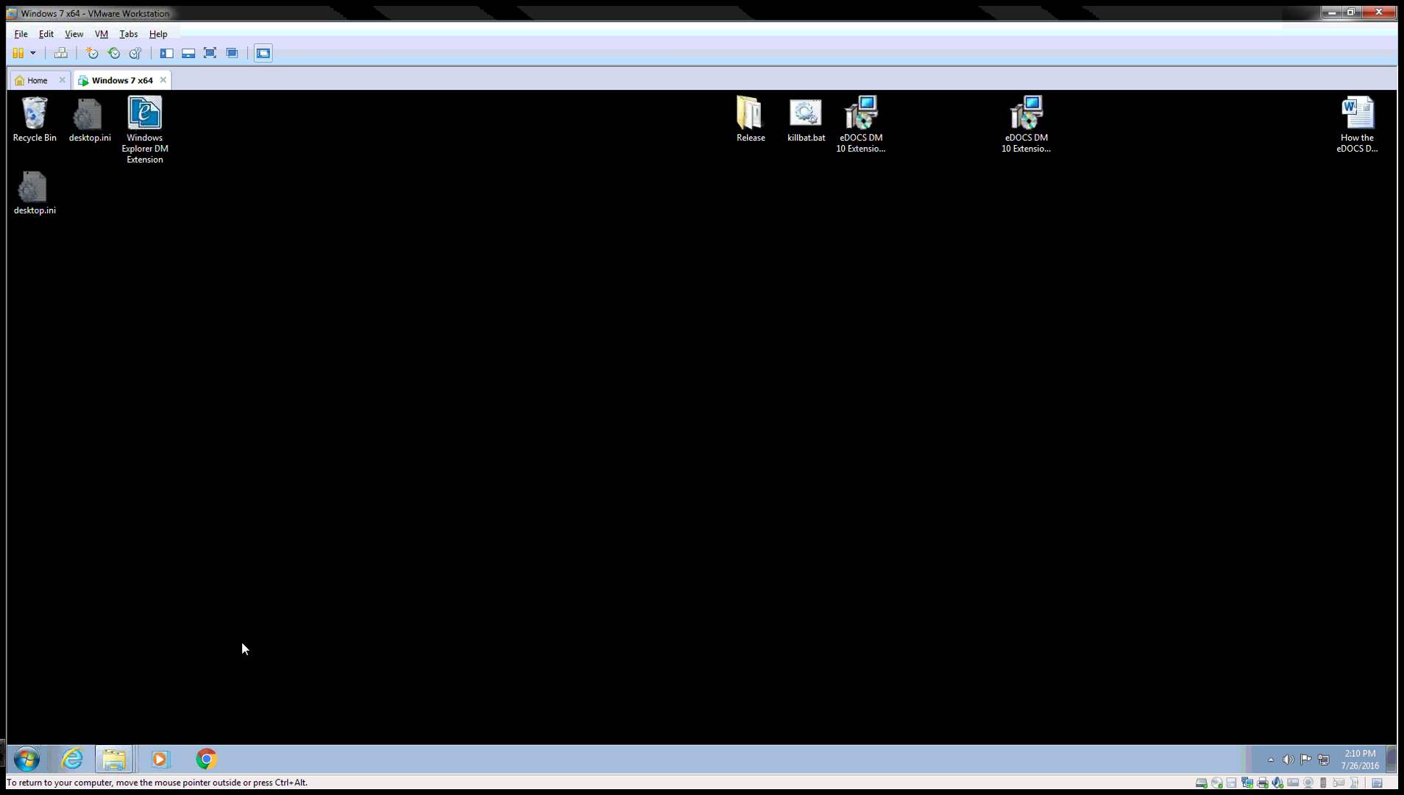
# Step: Launch Registry Editor through a 'regedit' Start menu search and approve the UAC prompt
pyautogui.click(27, 759)
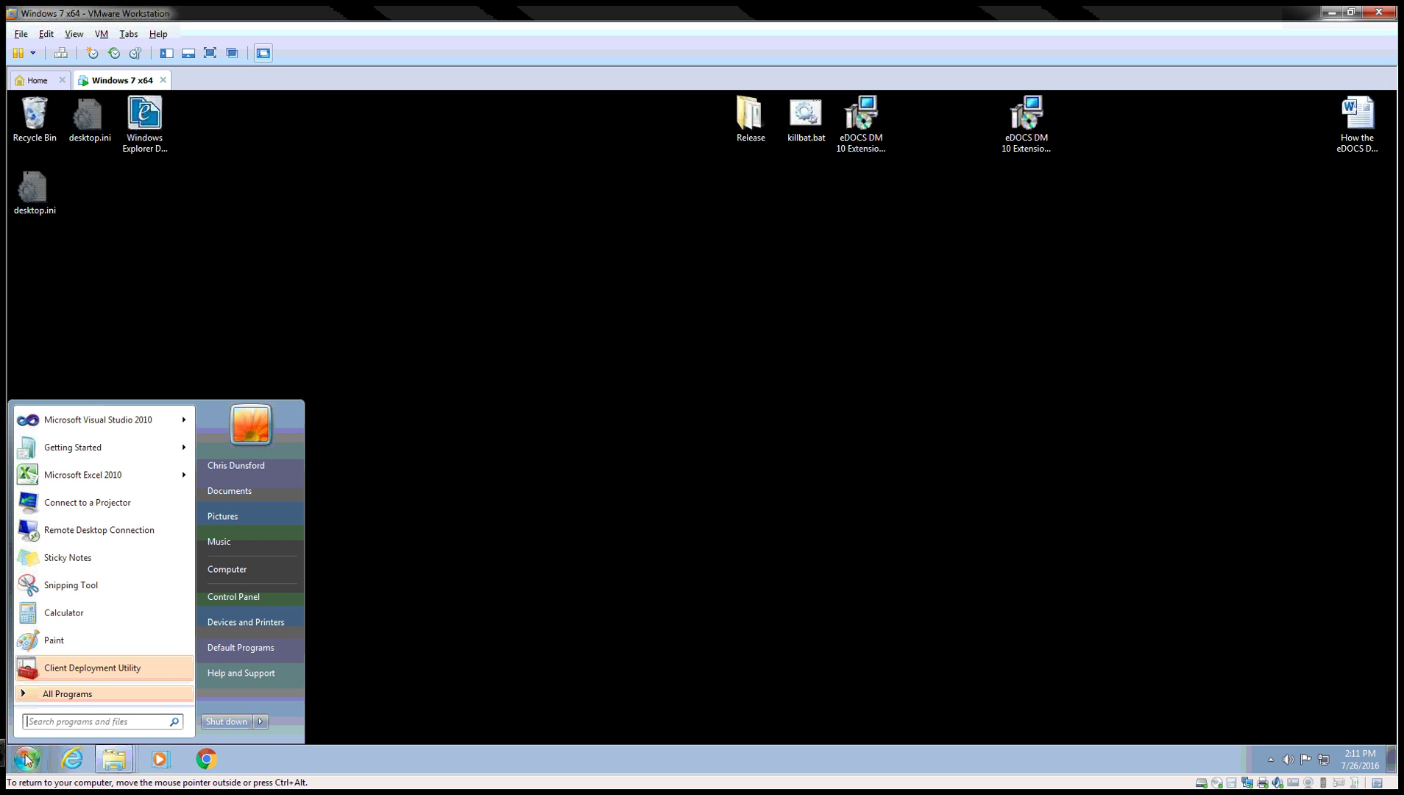
pyautogui.write('regis')
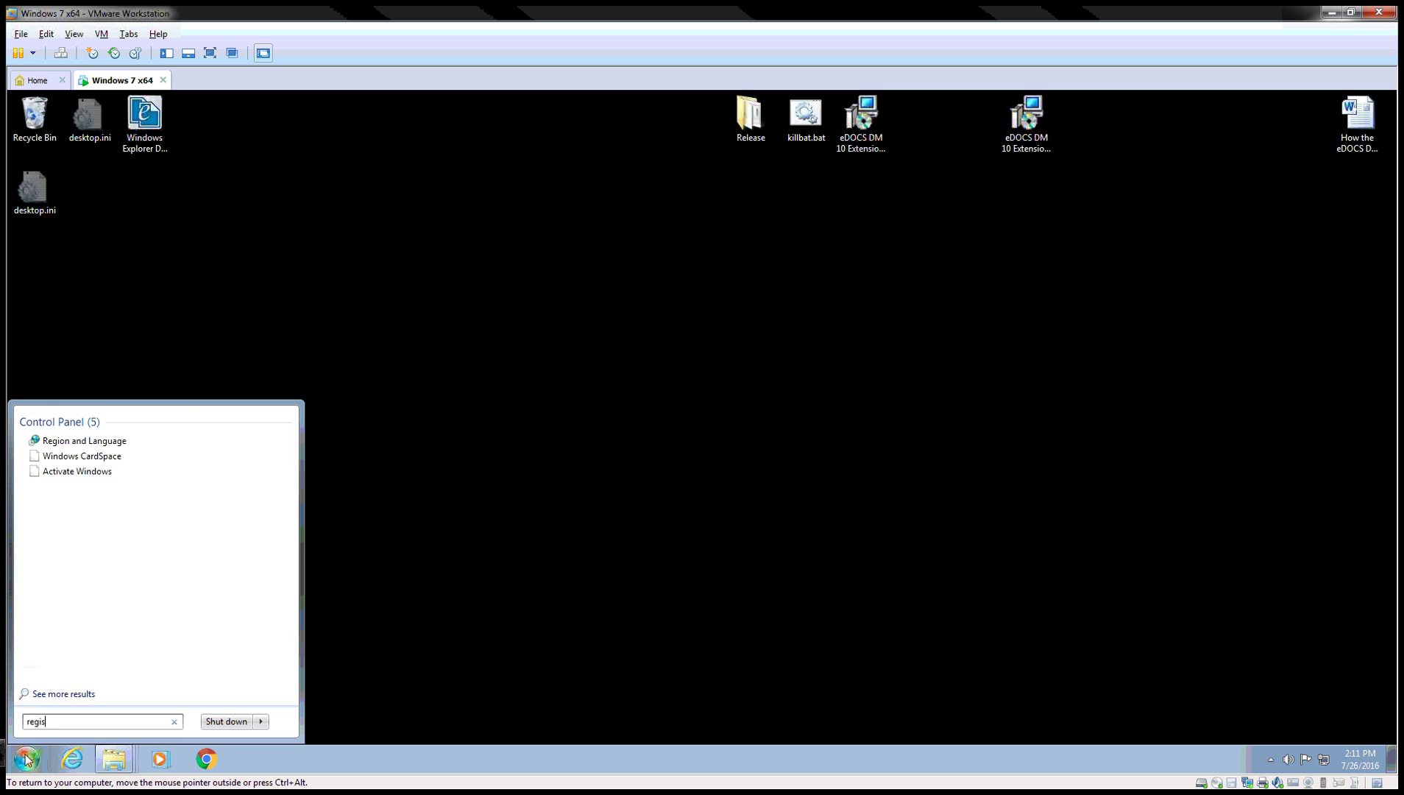
pyautogui.press('BackSpace')
pyautogui.press('BackSpace')
pyautogui.write('edit')
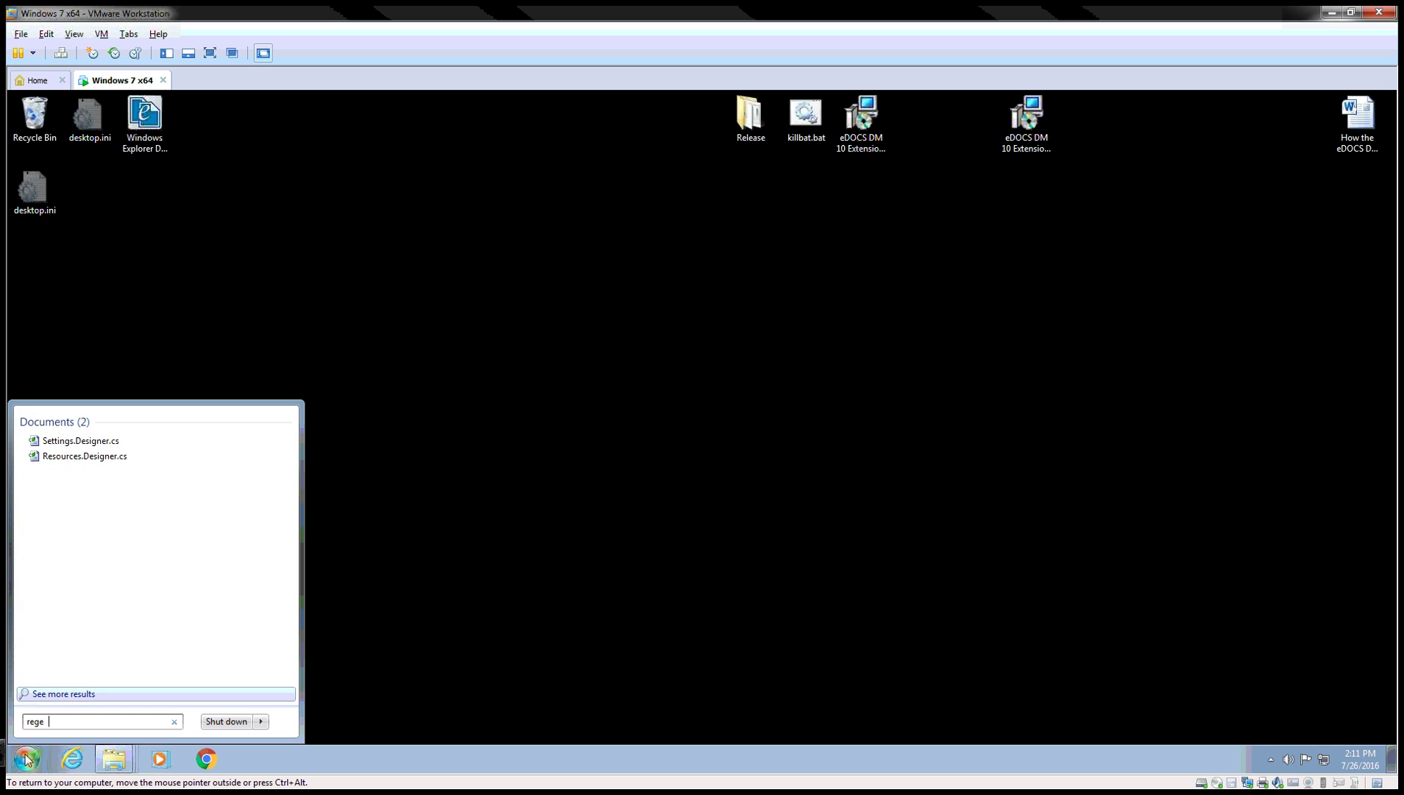
pyautogui.press('Return')
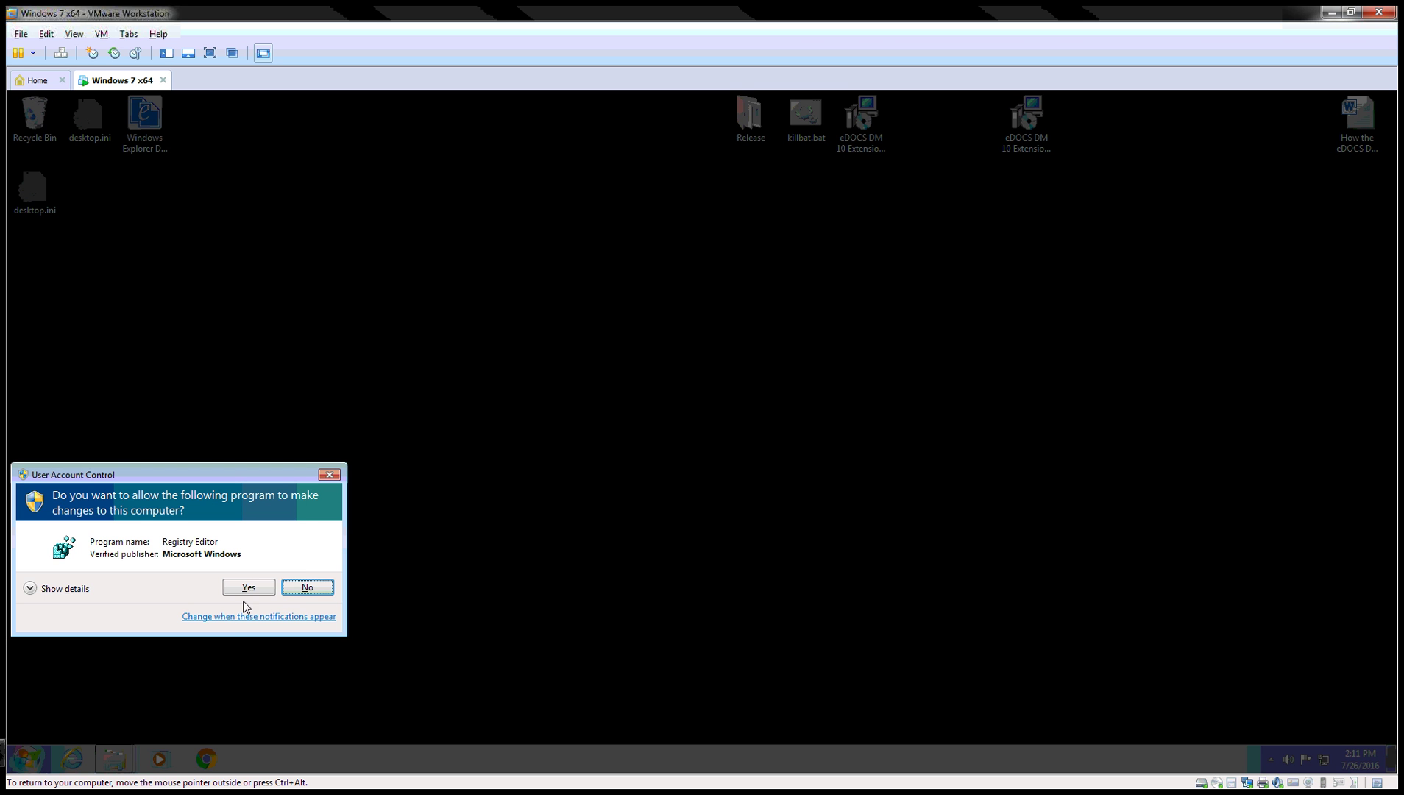
pyautogui.click(249, 587)
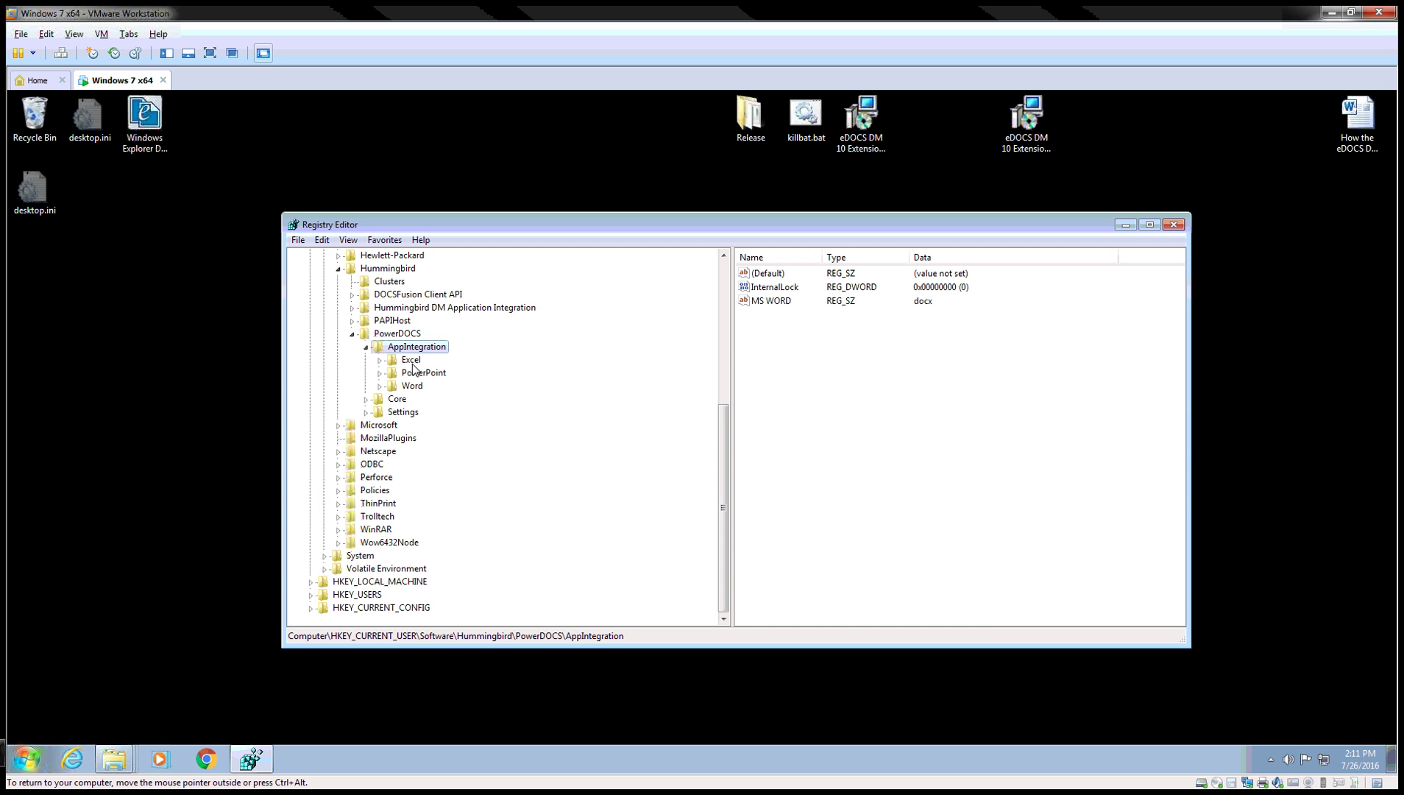
# Step: Create a string value named CopyFilePath with data %appdata% in the AppIntegration key
pyautogui.click(771, 338)
pyautogui.rightClick(774, 336)
pyautogui.moveTo(837, 344)
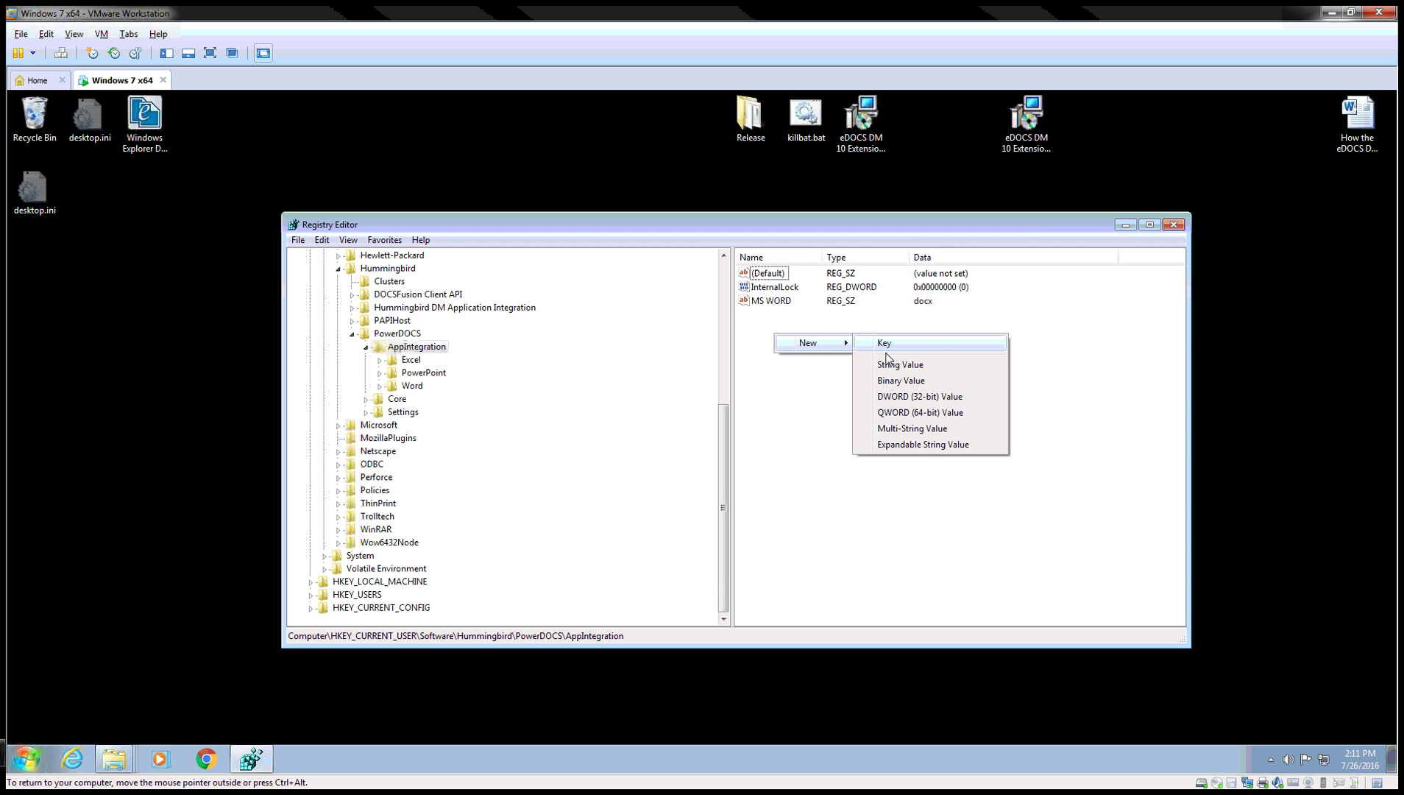
pyautogui.click(892, 364)
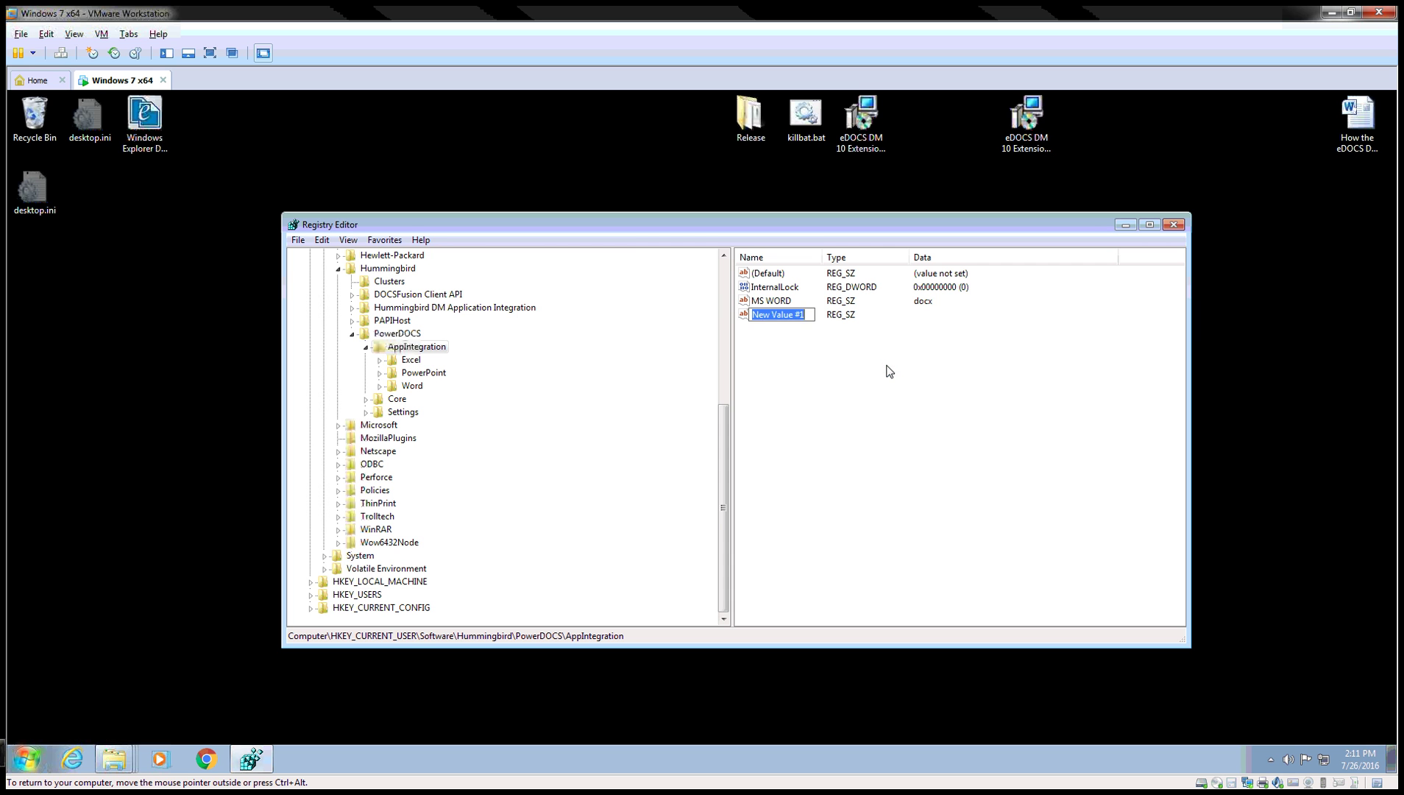
pyautogui.write('CopyFilePath')
pyautogui.press('Return')
pyautogui.moveTo(629, 213); pyautogui.dragTo(600, 196)
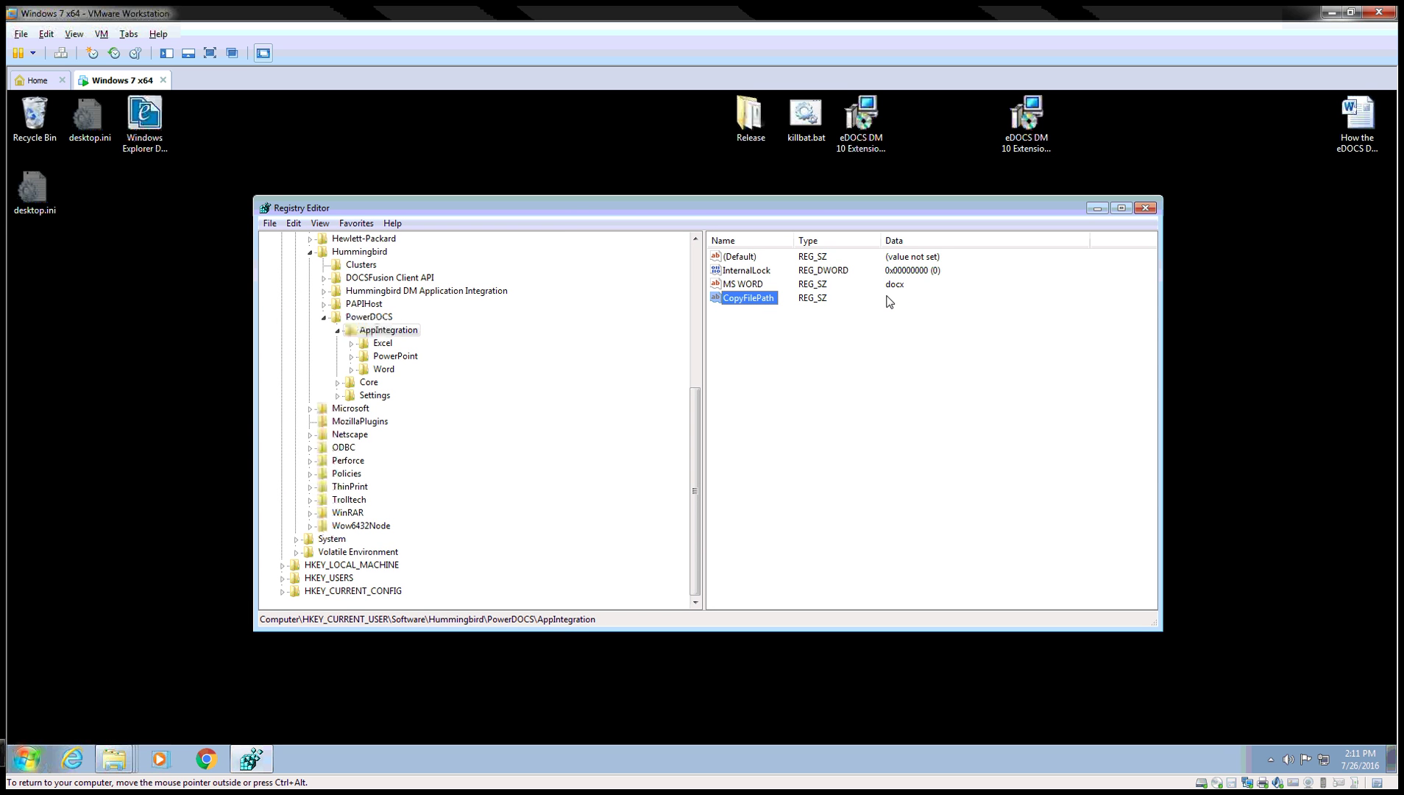
pyautogui.doubleClick(737, 301)
pyautogui.moveTo(429, 274); pyautogui.dragTo(482, 257)
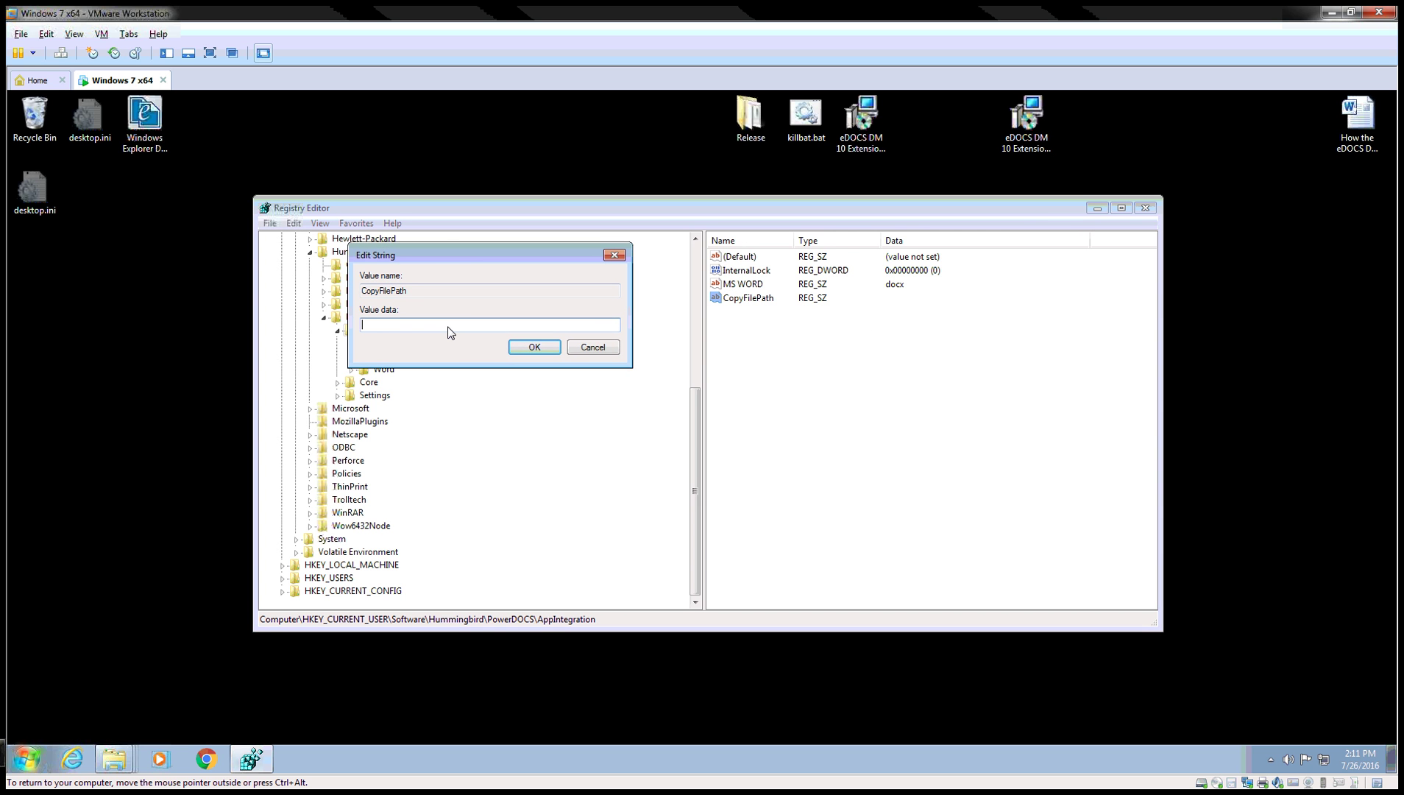
pyautogui.write('%appdata%')
pyautogui.press('Return')
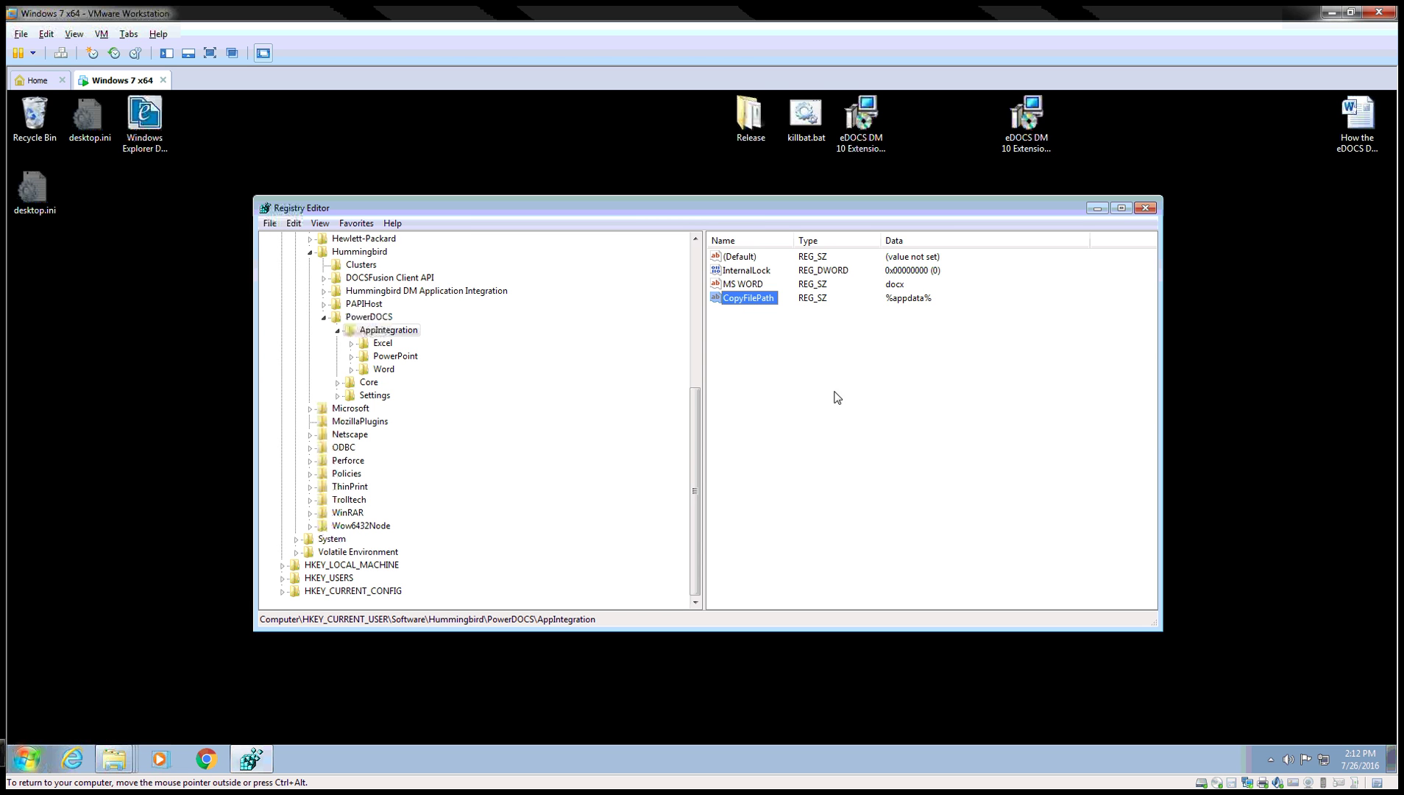
# Step: Add a DWORD (32-bit) value named AutoSaveInterval with data 1
pyautogui.click(740, 358)
pyautogui.rightClick(741, 358)
pyautogui.moveTo(769, 365)
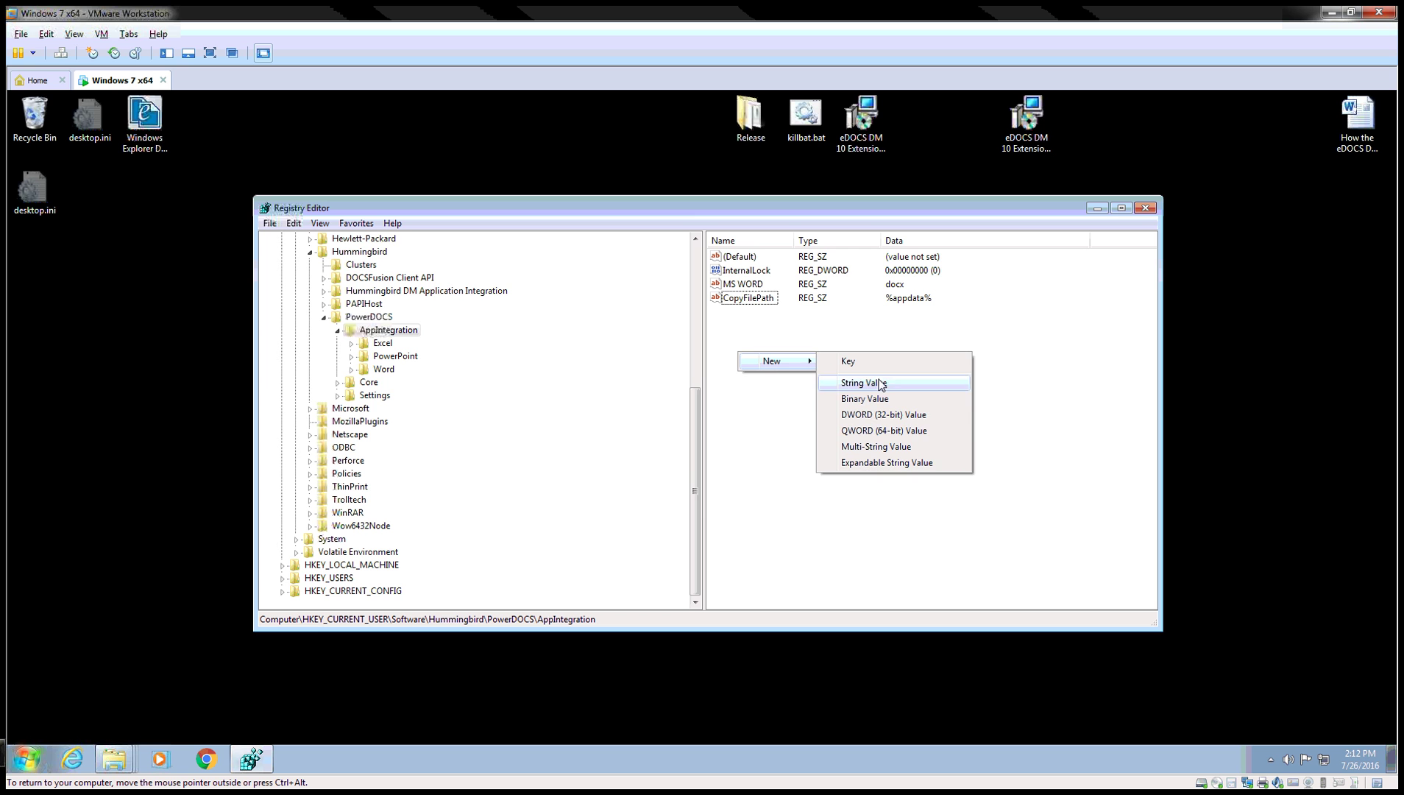
pyautogui.click(873, 414)
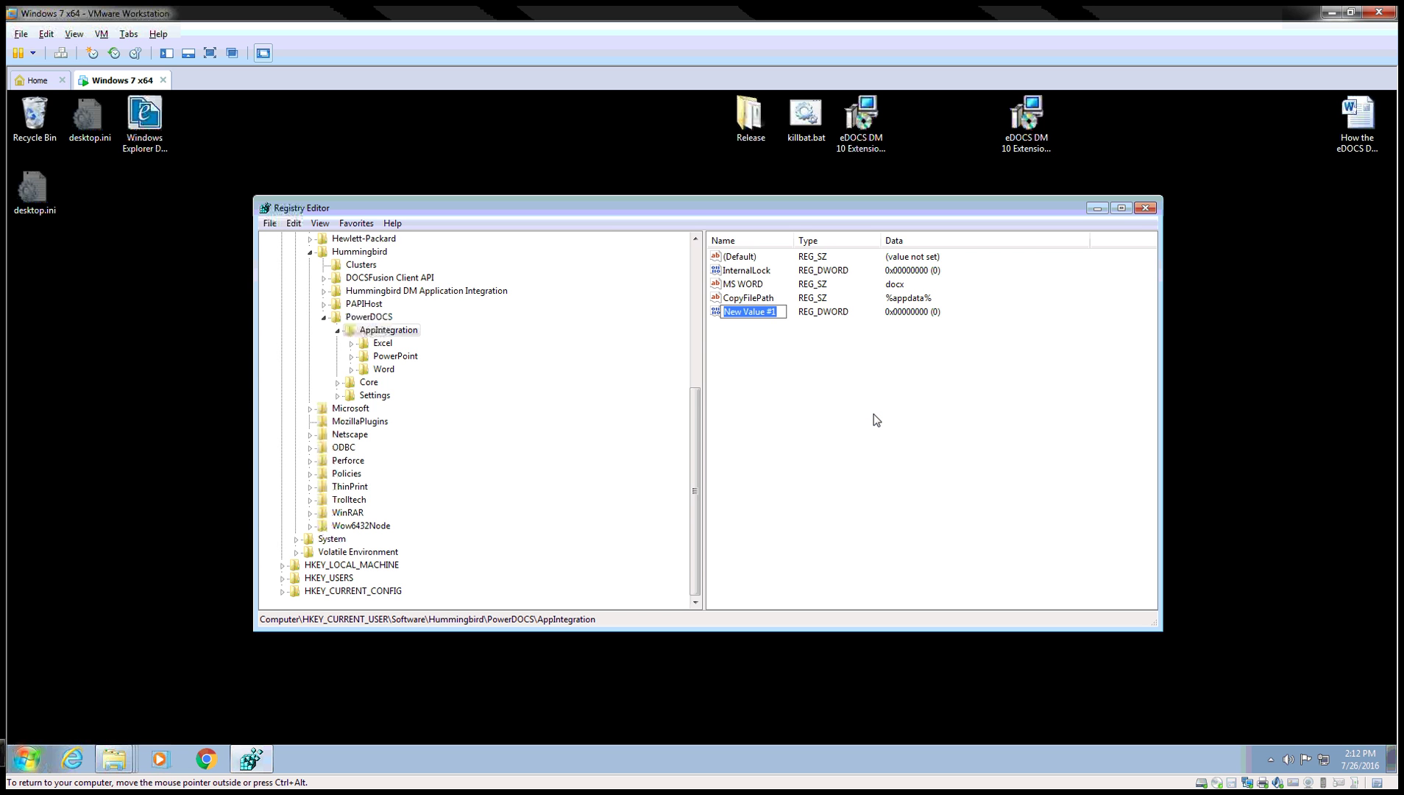
pyautogui.write('AutoSaveInterval')
pyautogui.press('Return')
pyautogui.press('Return')
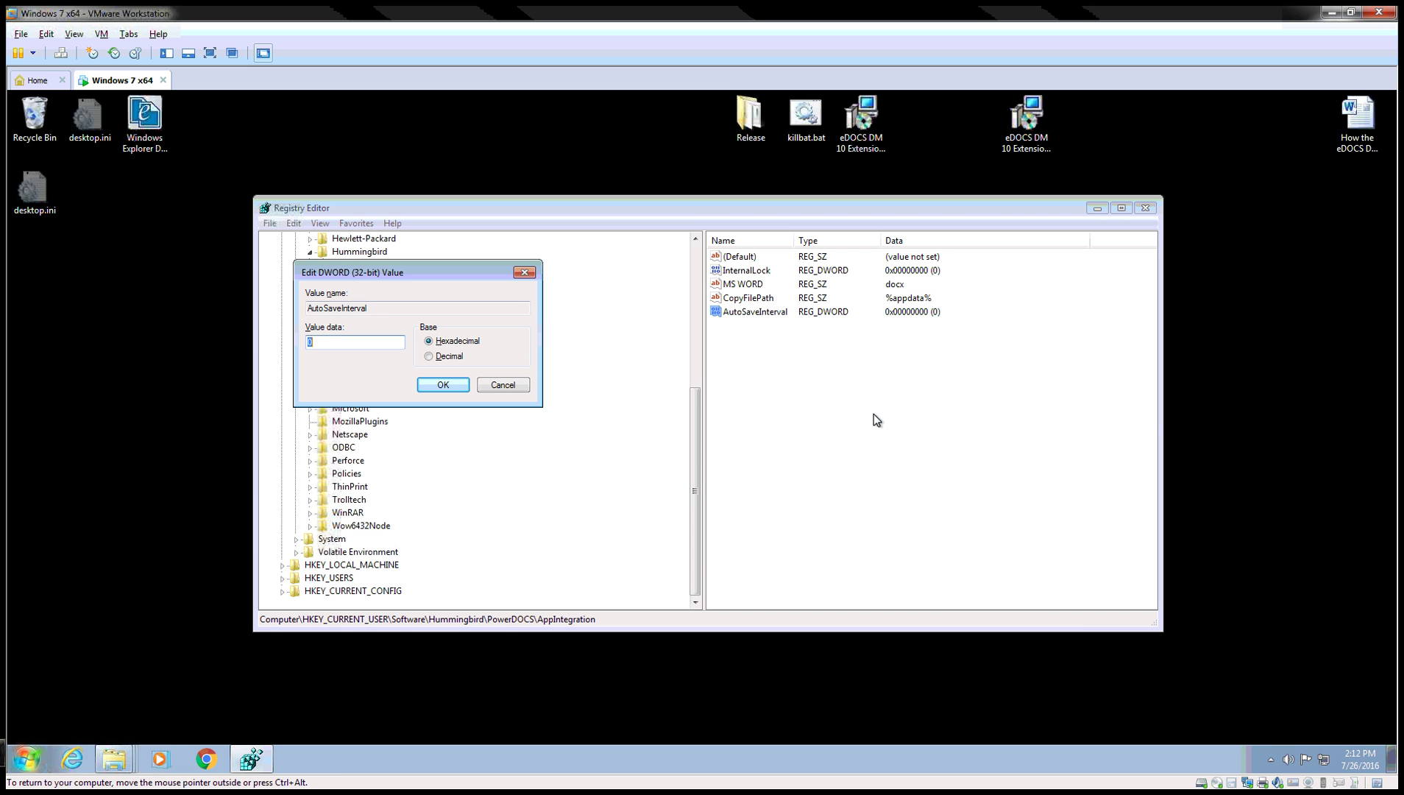
pyautogui.write('1')
pyautogui.click(438, 386)
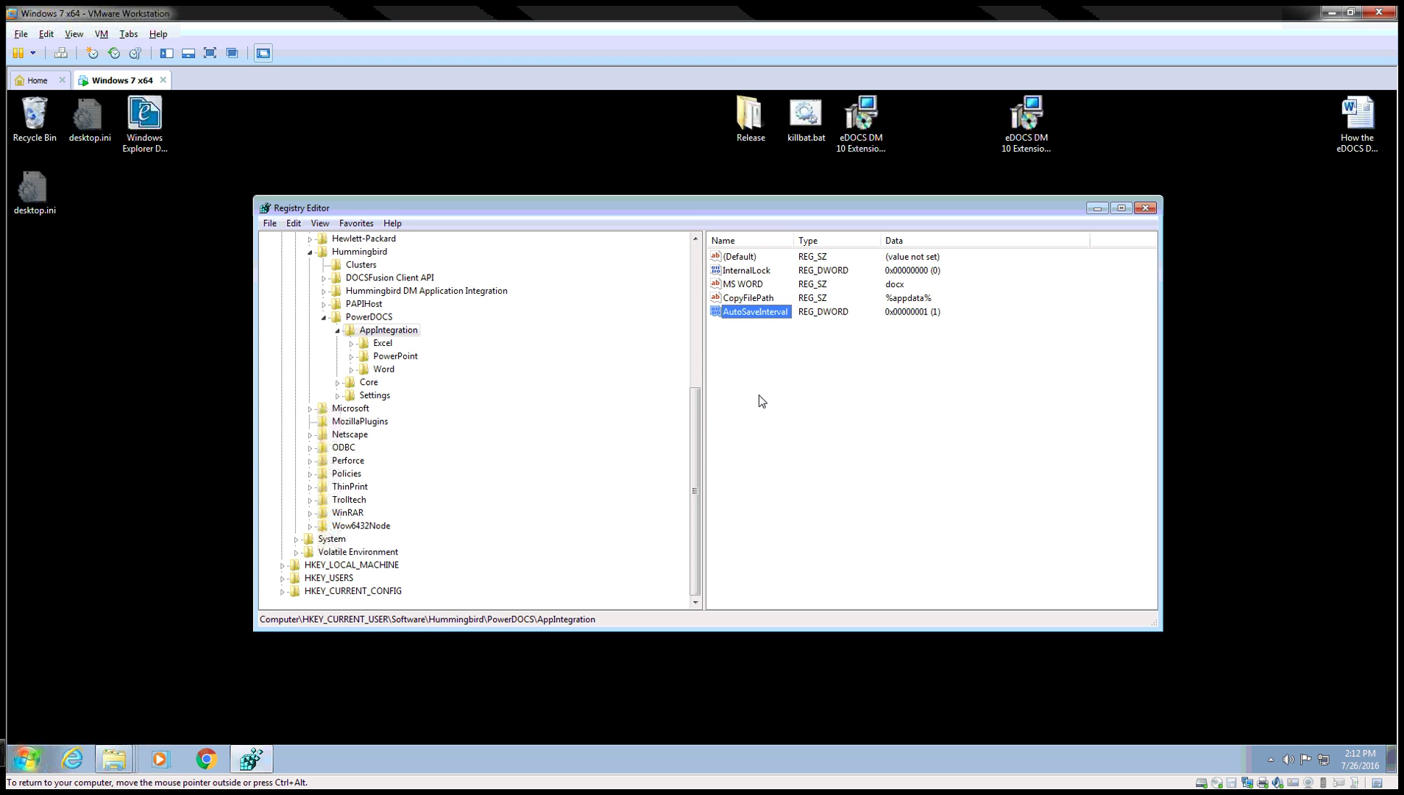
# Step: Add a DWORD (32-bit) value named TimeOutDate set to decimal 30
pyautogui.rightClick(768, 378)
pyautogui.moveTo(787, 390)
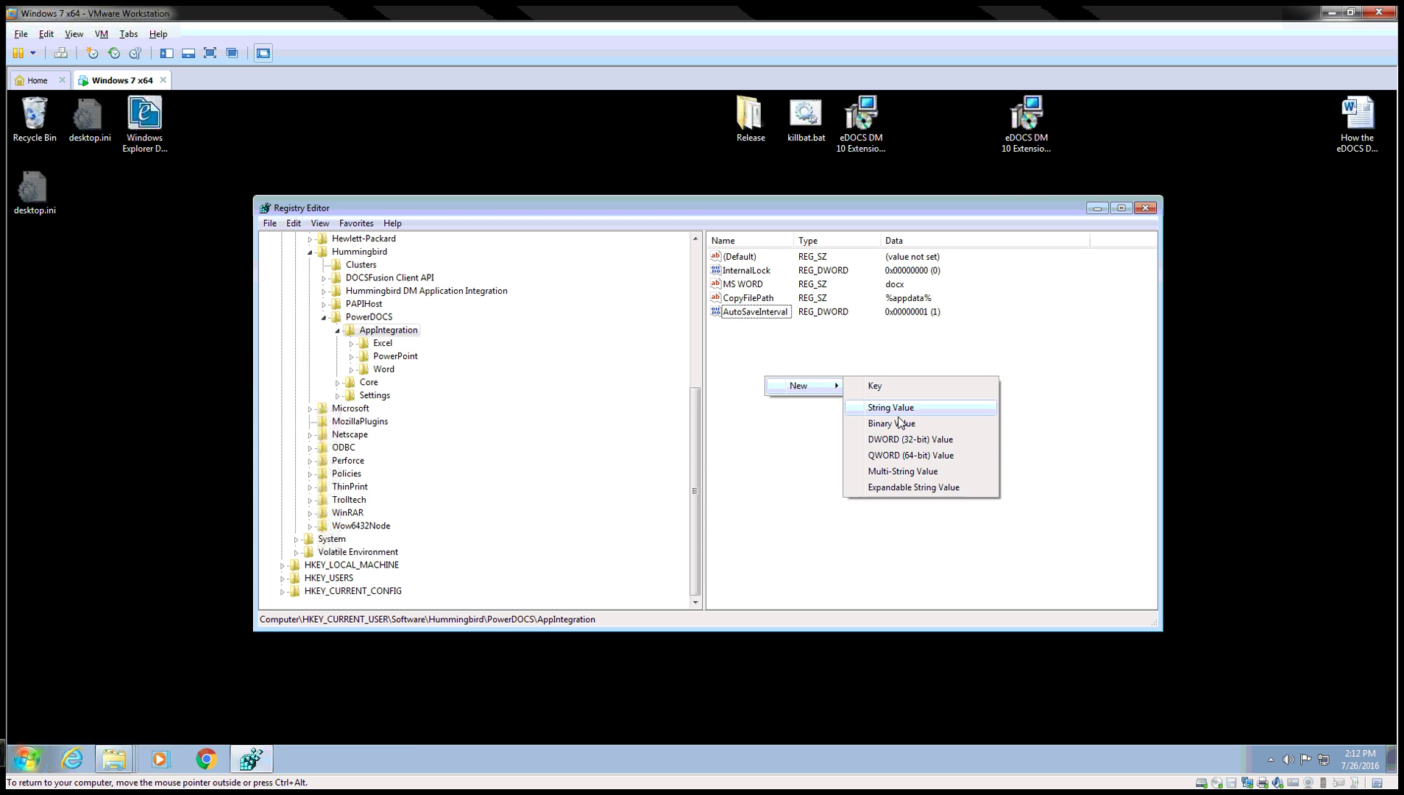
pyautogui.click(894, 439)
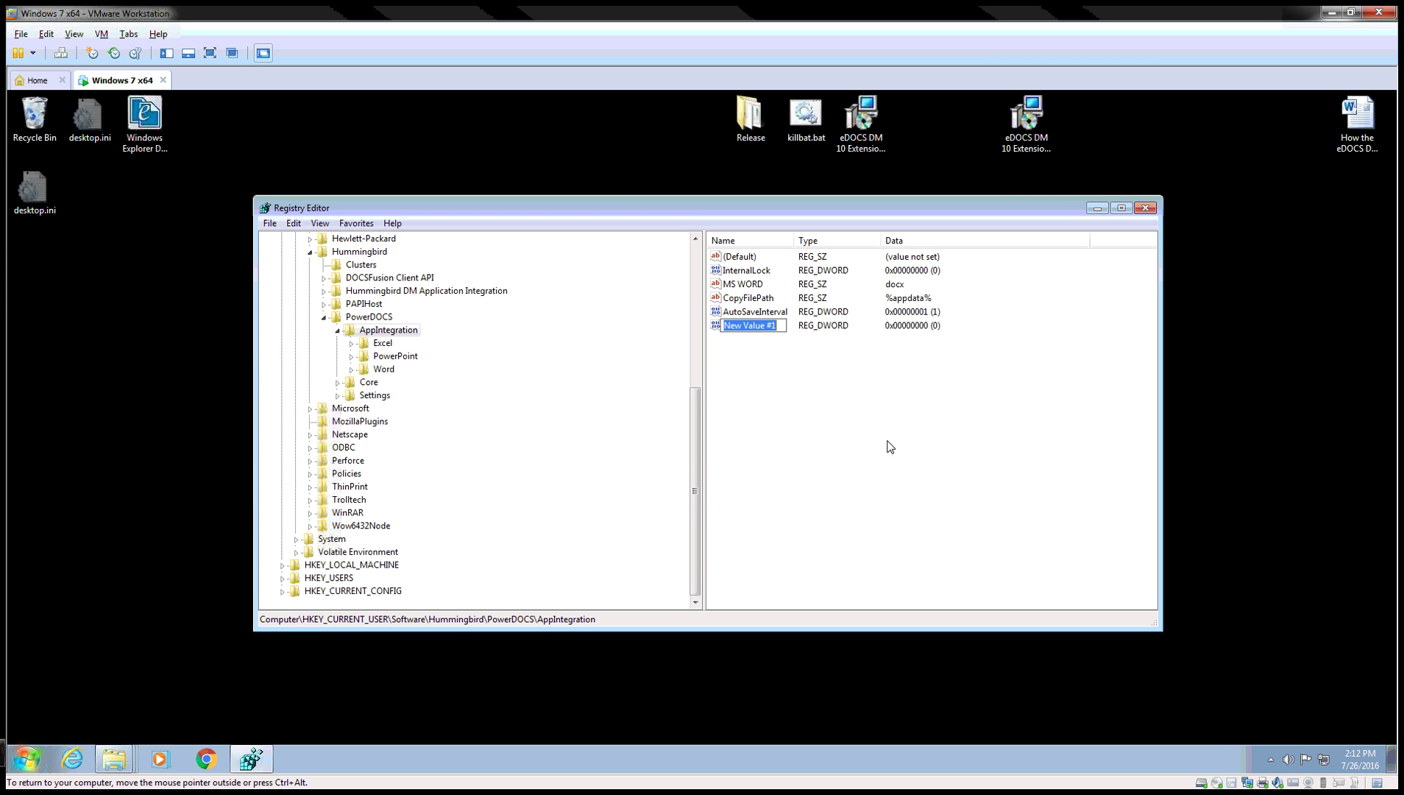
pyautogui.write('TimeOutDate')
pyautogui.press('Return')
pyautogui.press('Return')
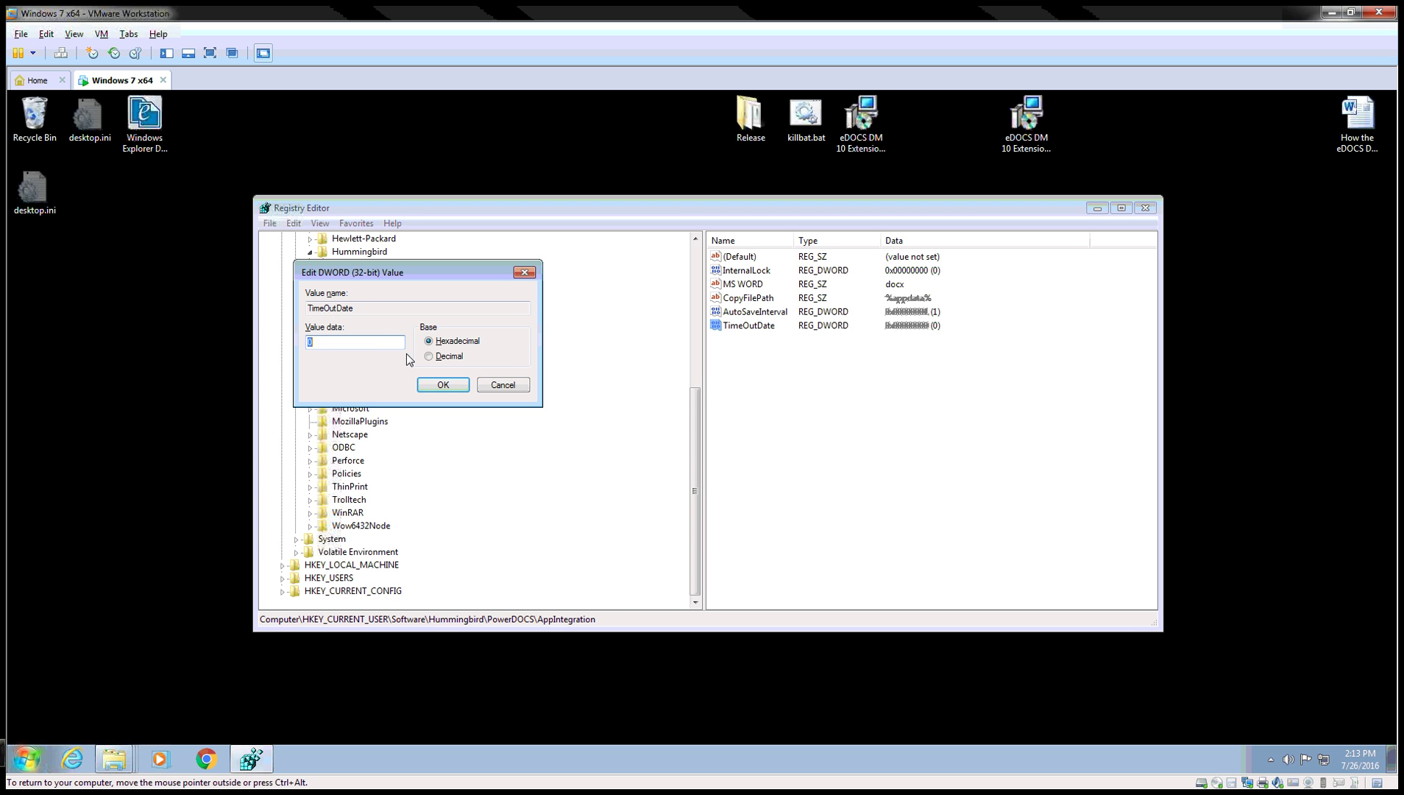
pyautogui.click(439, 358)
pyautogui.click(352, 343)
pyautogui.write('30')
pyautogui.moveTo(427, 266); pyautogui.dragTo(493, 244)
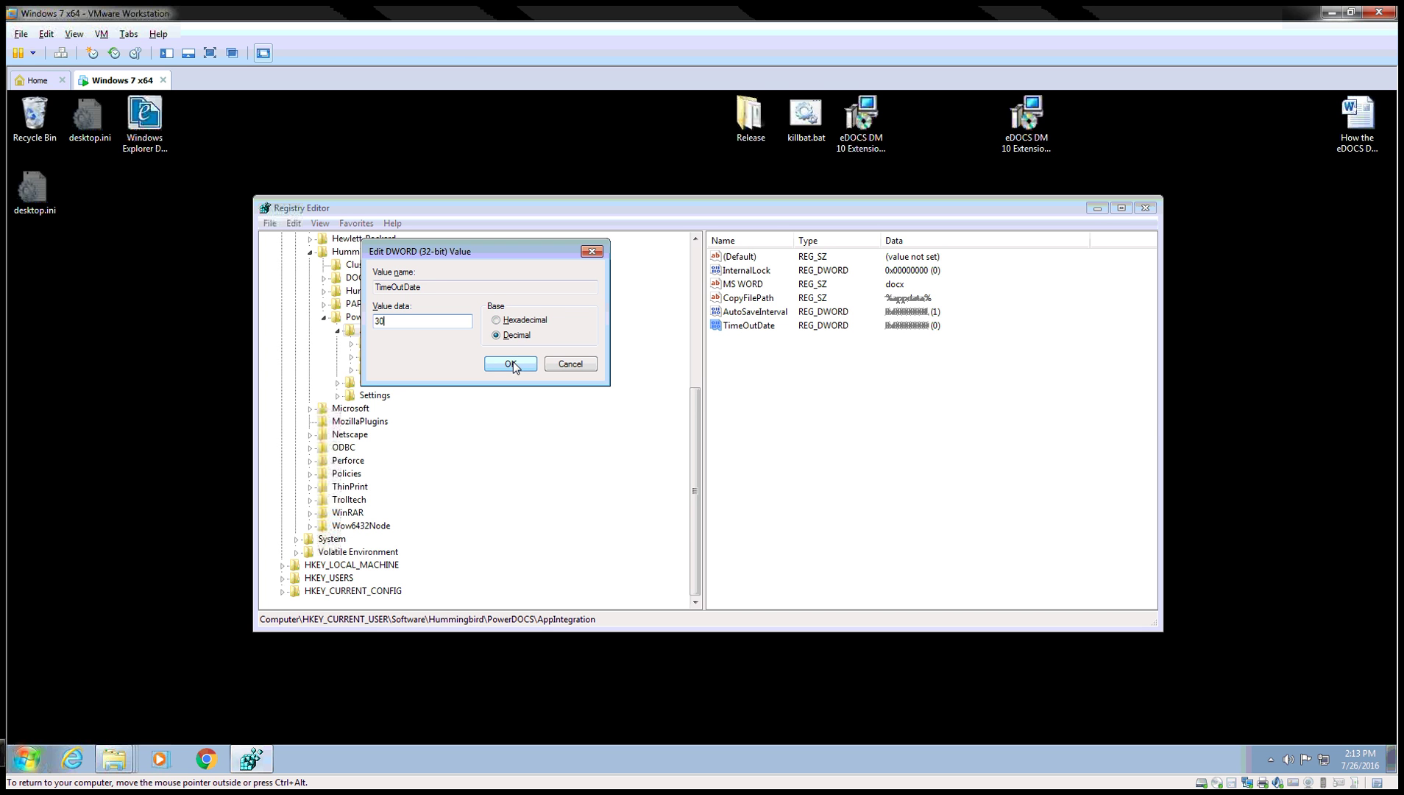
pyautogui.click(511, 364)
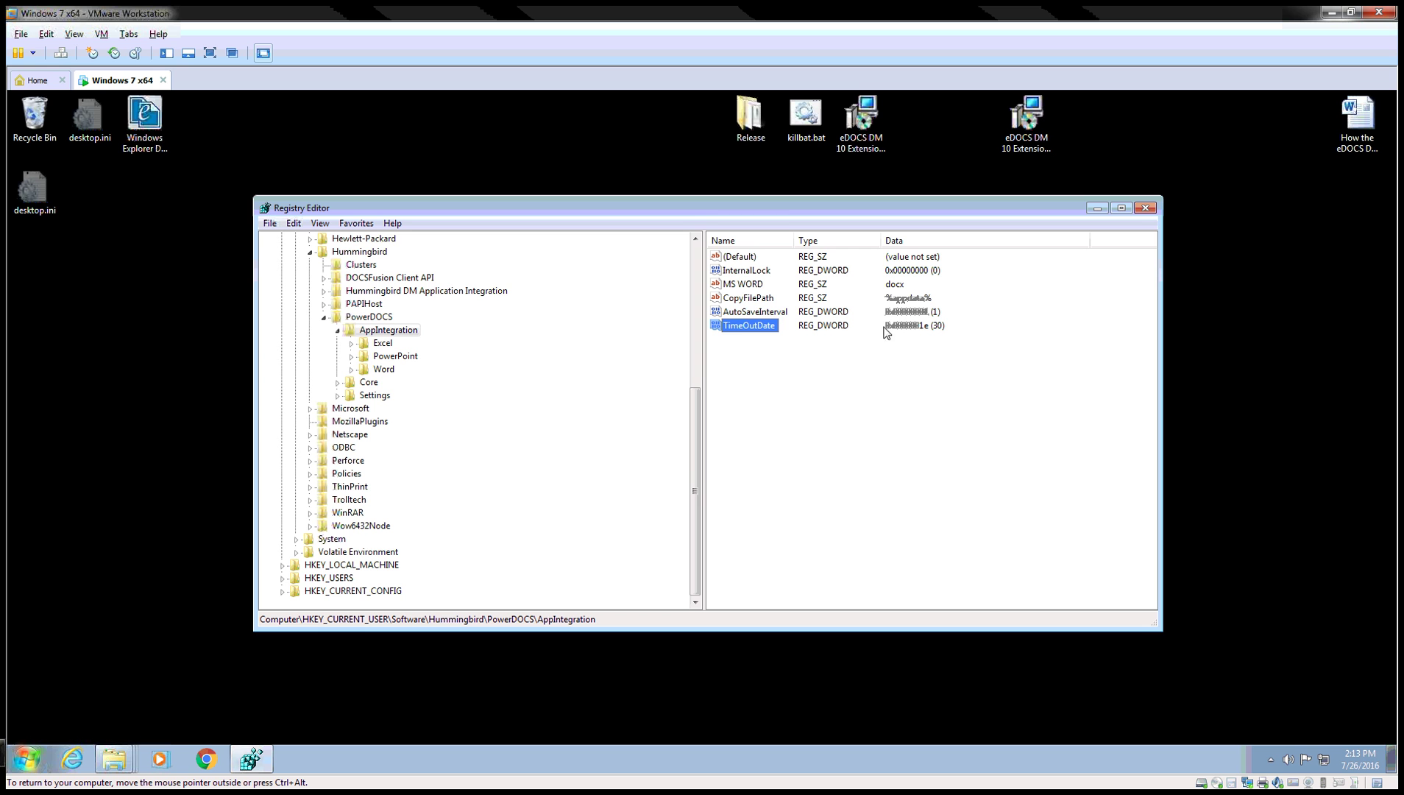
# Step: Review the AutoSaveInterval value, then minimise Registry Editor to the desktop
pyautogui.click(821, 356)
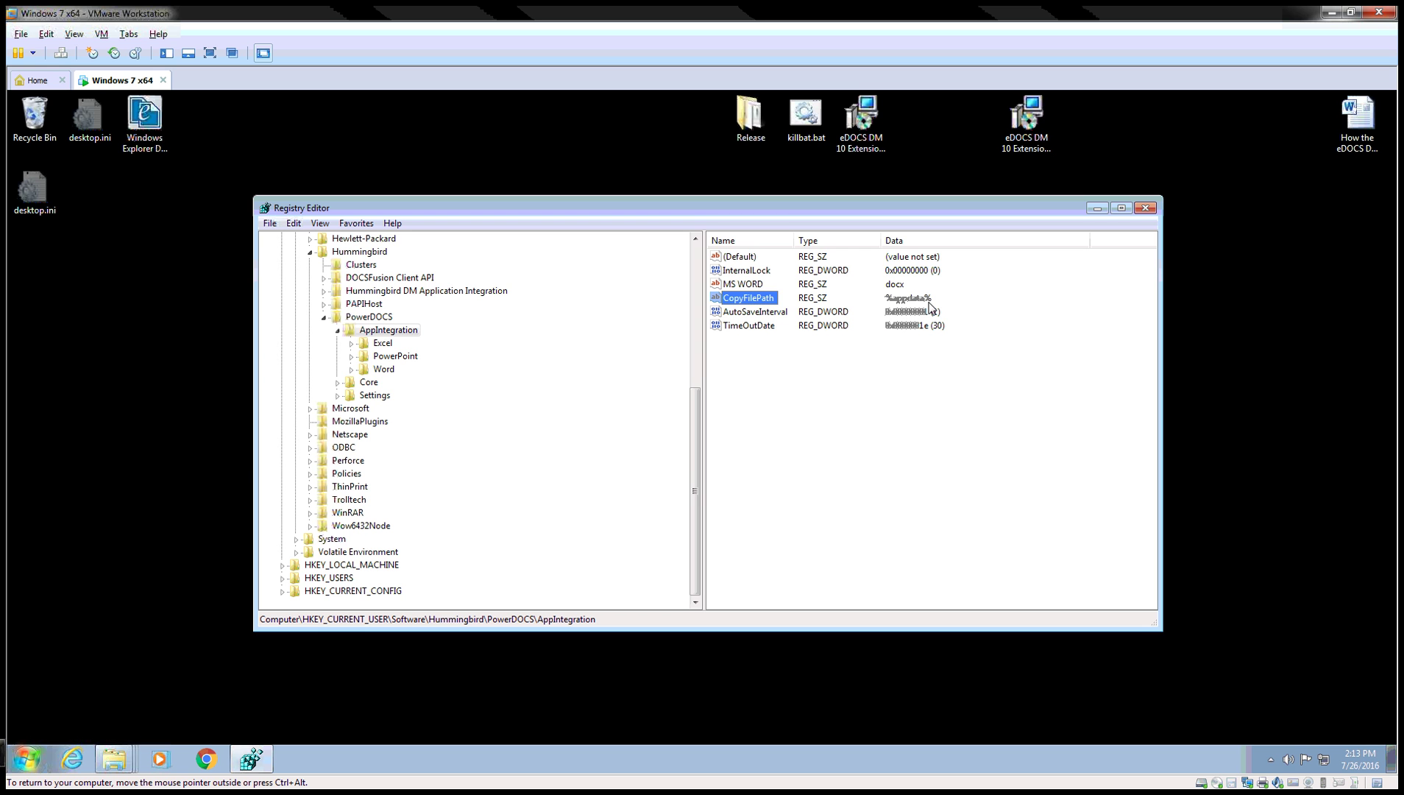
pyautogui.click(773, 311)
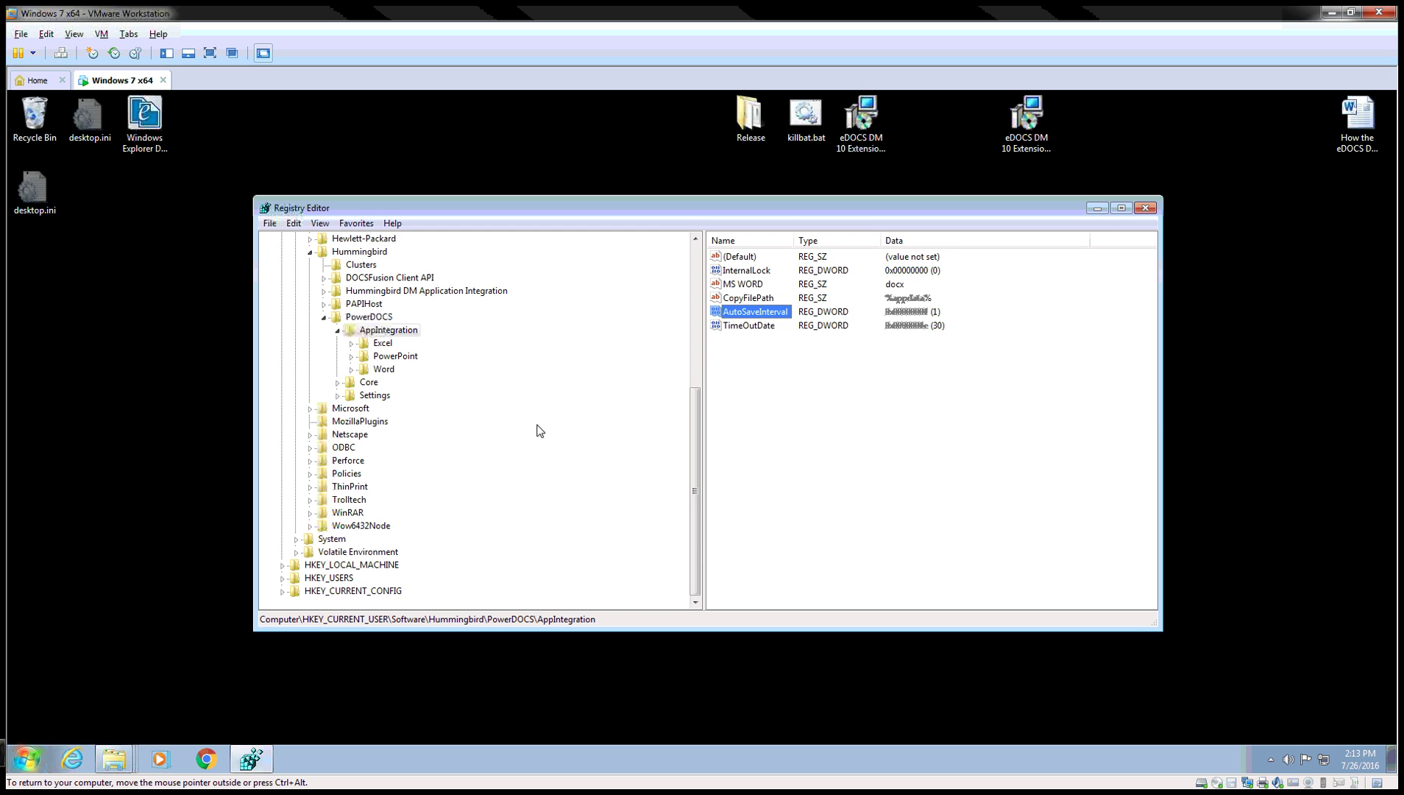
pyautogui.click(1098, 209)
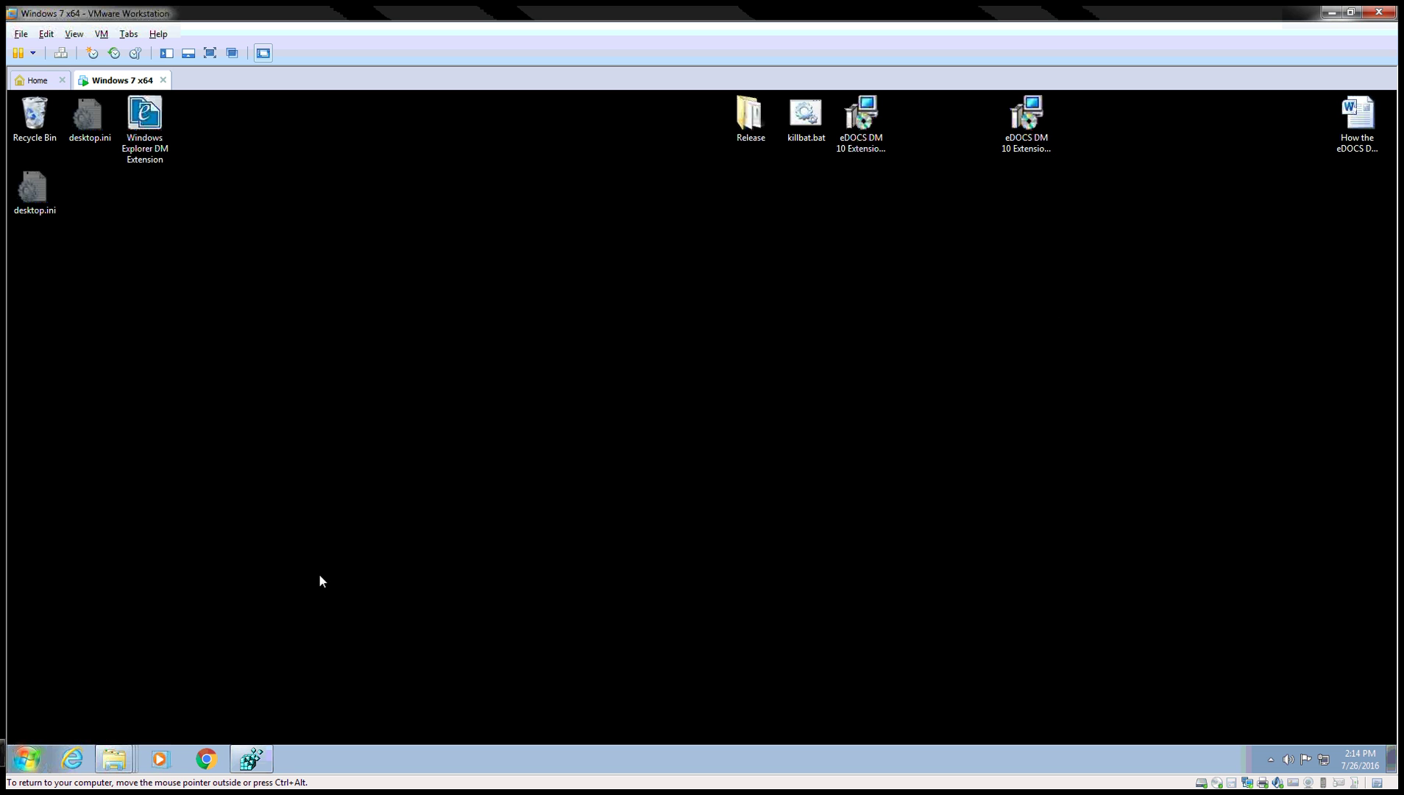
# Step: Browse Explorer to AppData\Roaming\OpenText\DM\OTBackup and show that it is empty
pyautogui.rightClick(114, 758)
pyautogui.click(139, 701)
pyautogui.click(645, 244)
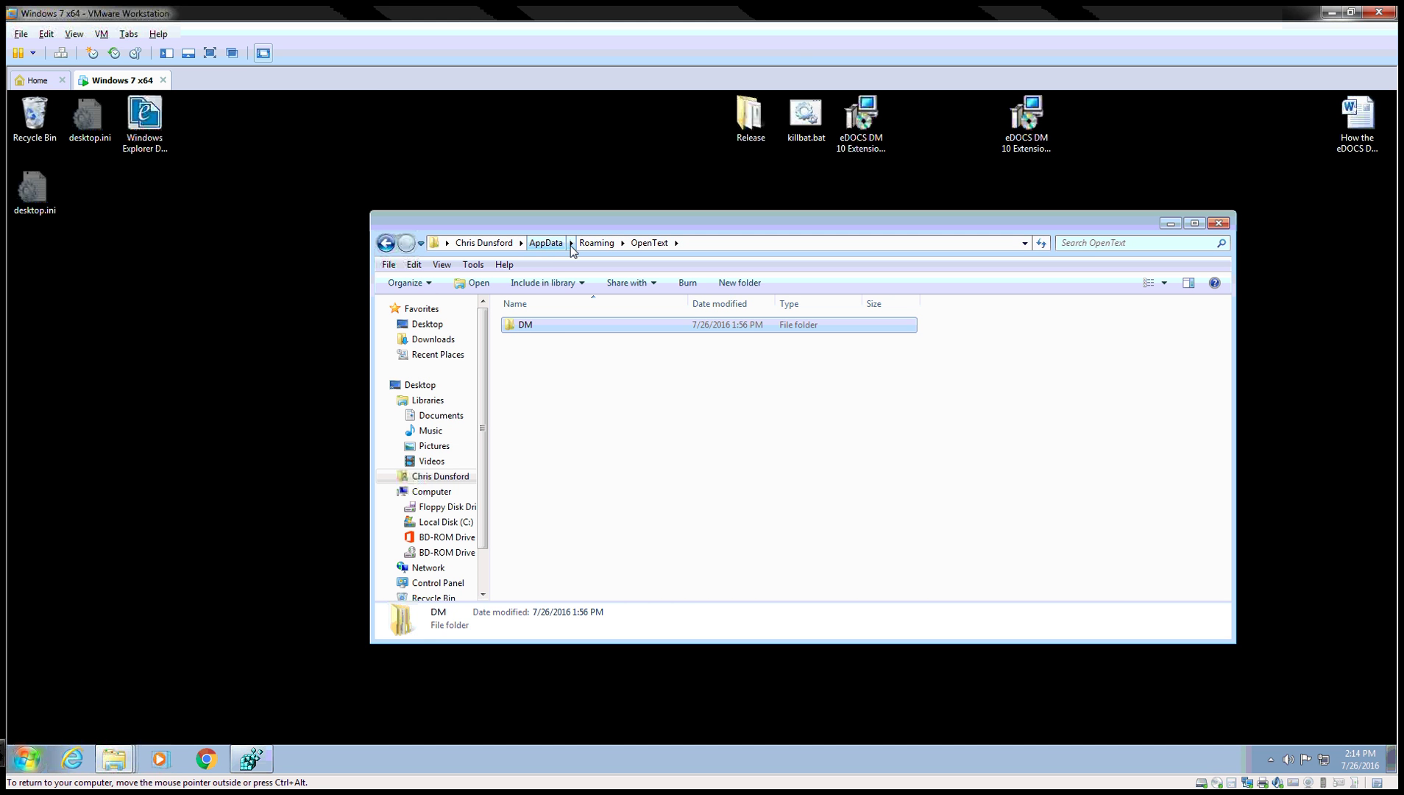
pyautogui.doubleClick(523, 324)
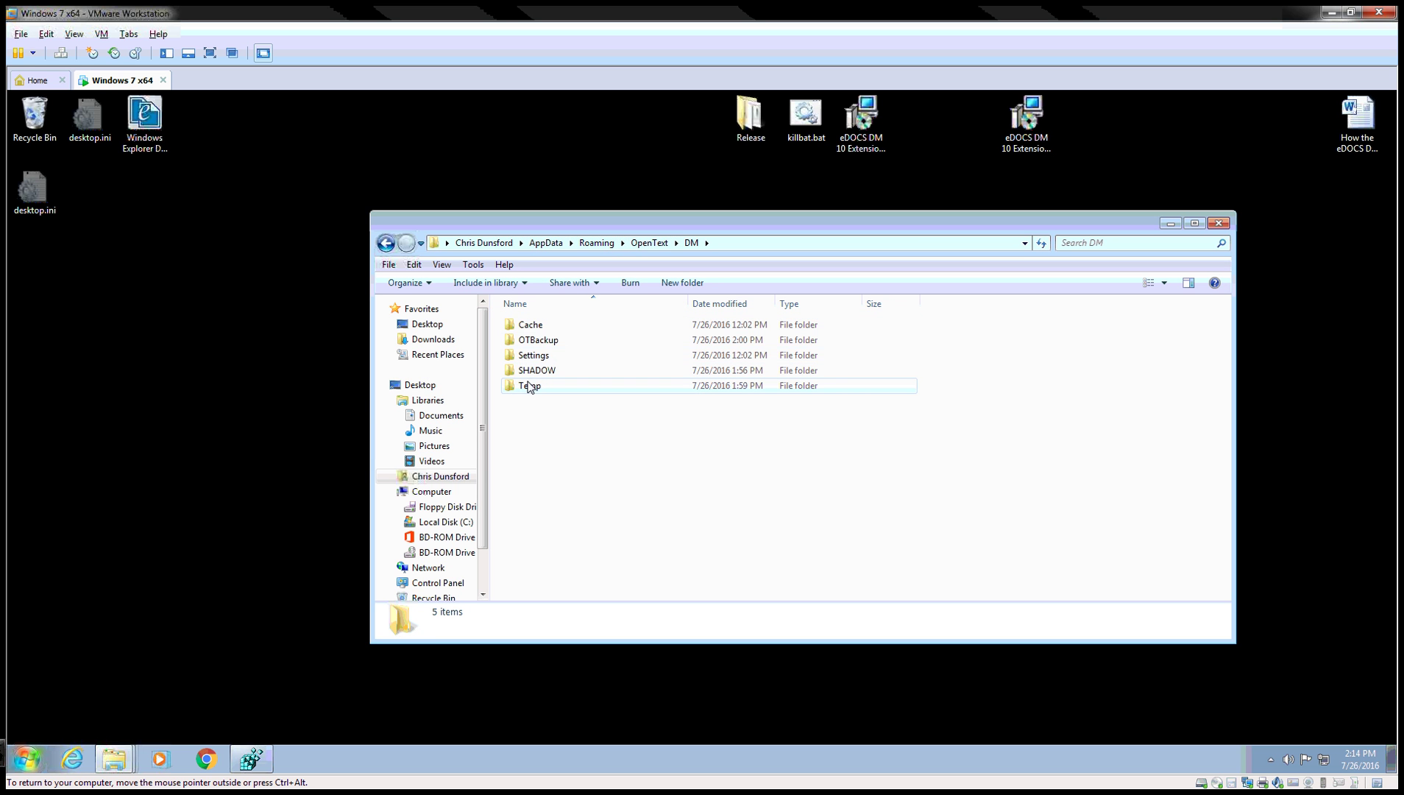
pyautogui.moveTo(530, 344)
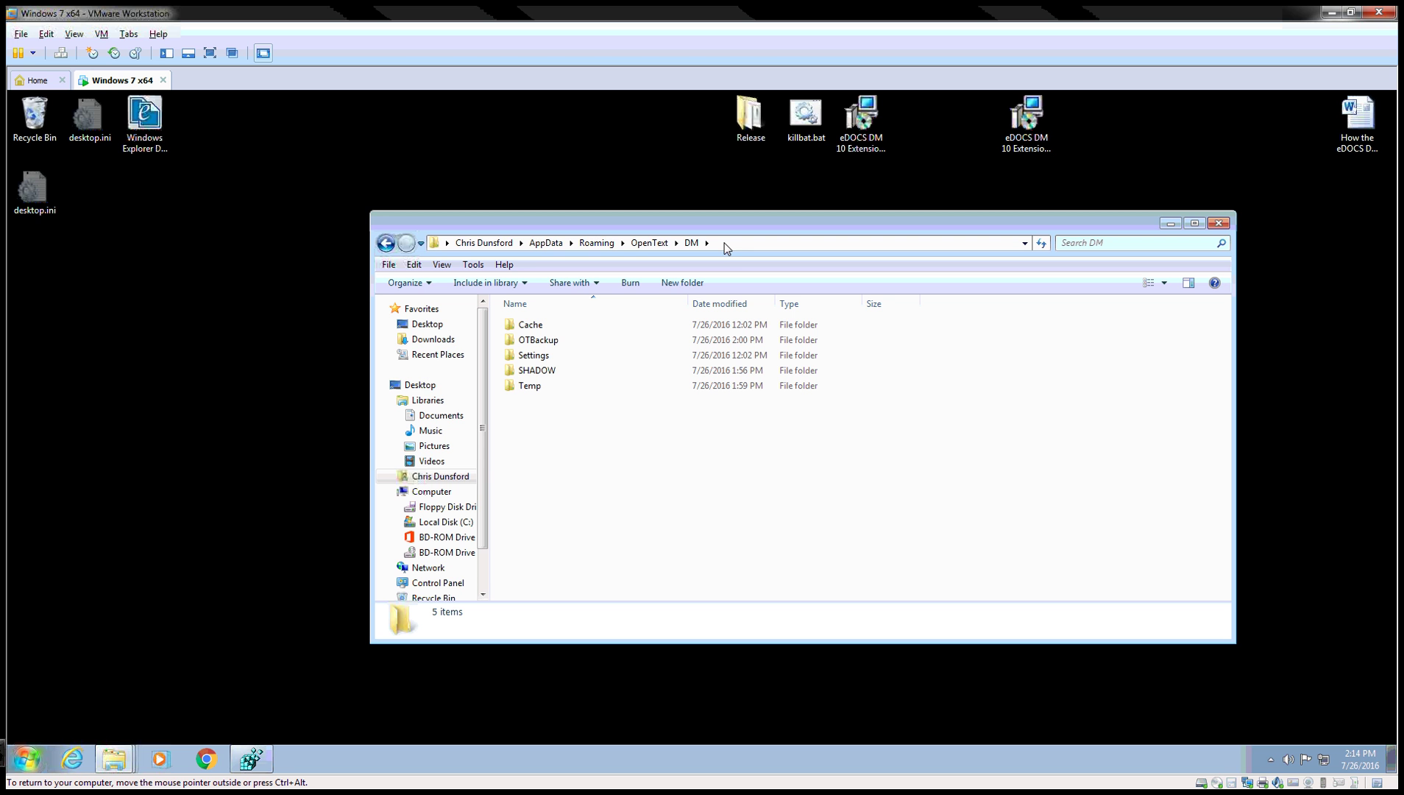
pyautogui.click(758, 245)
pyautogui.moveTo(804, 223); pyautogui.dragTo(891, 231)
pyautogui.doubleClick(671, 351)
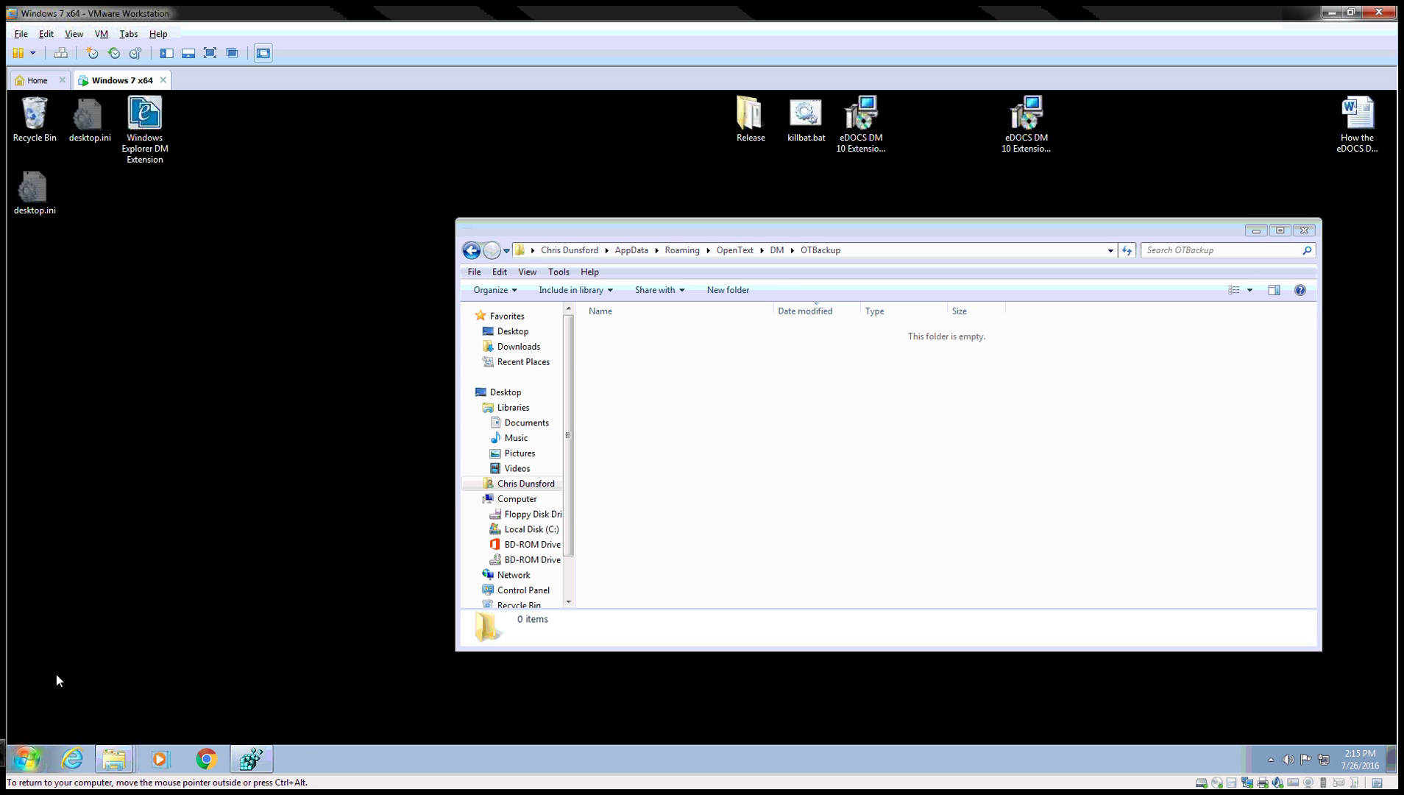
# Step: Start Word and fill a new document with =rand(10) text plus lines 'Test' and 'etest'
pyautogui.click(34, 755)
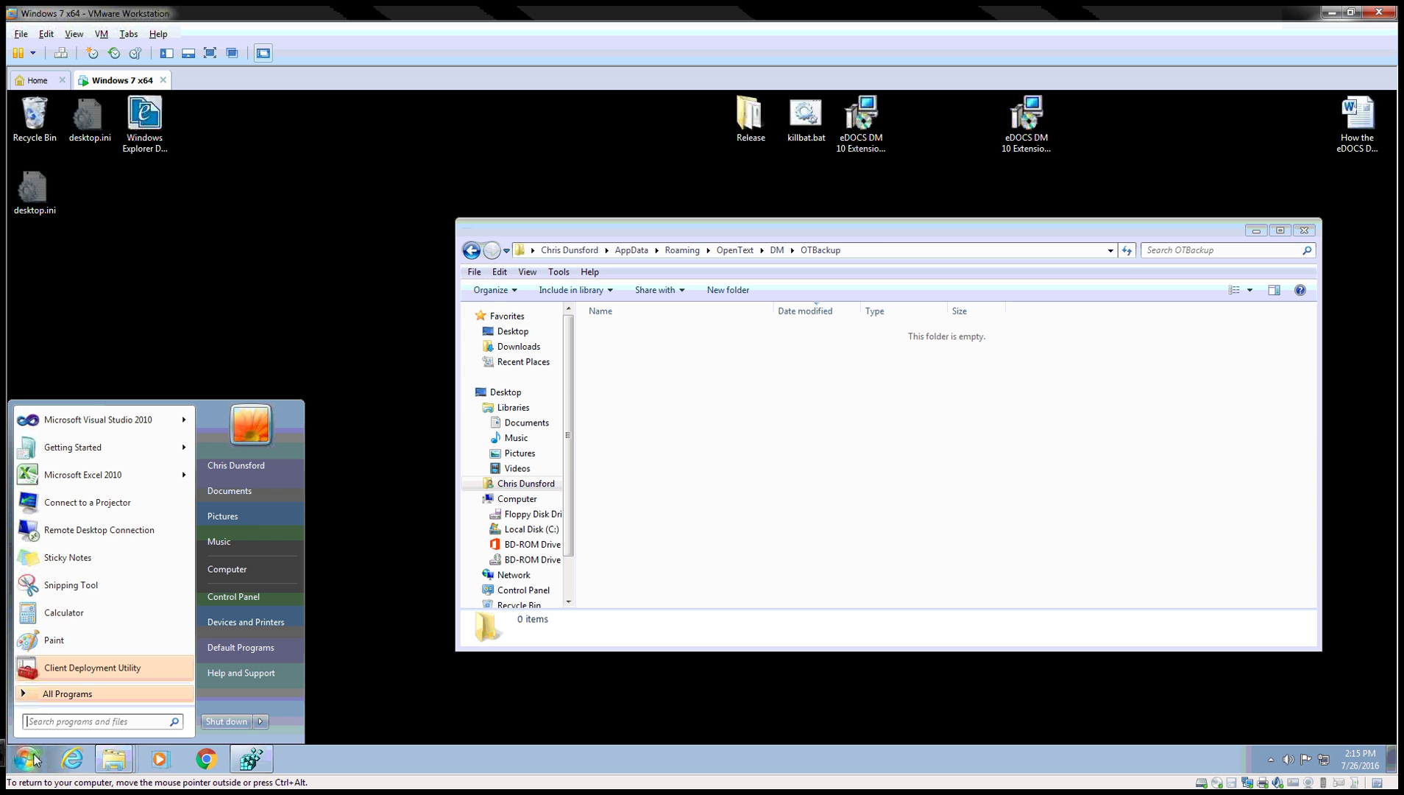
pyautogui.write('winword')
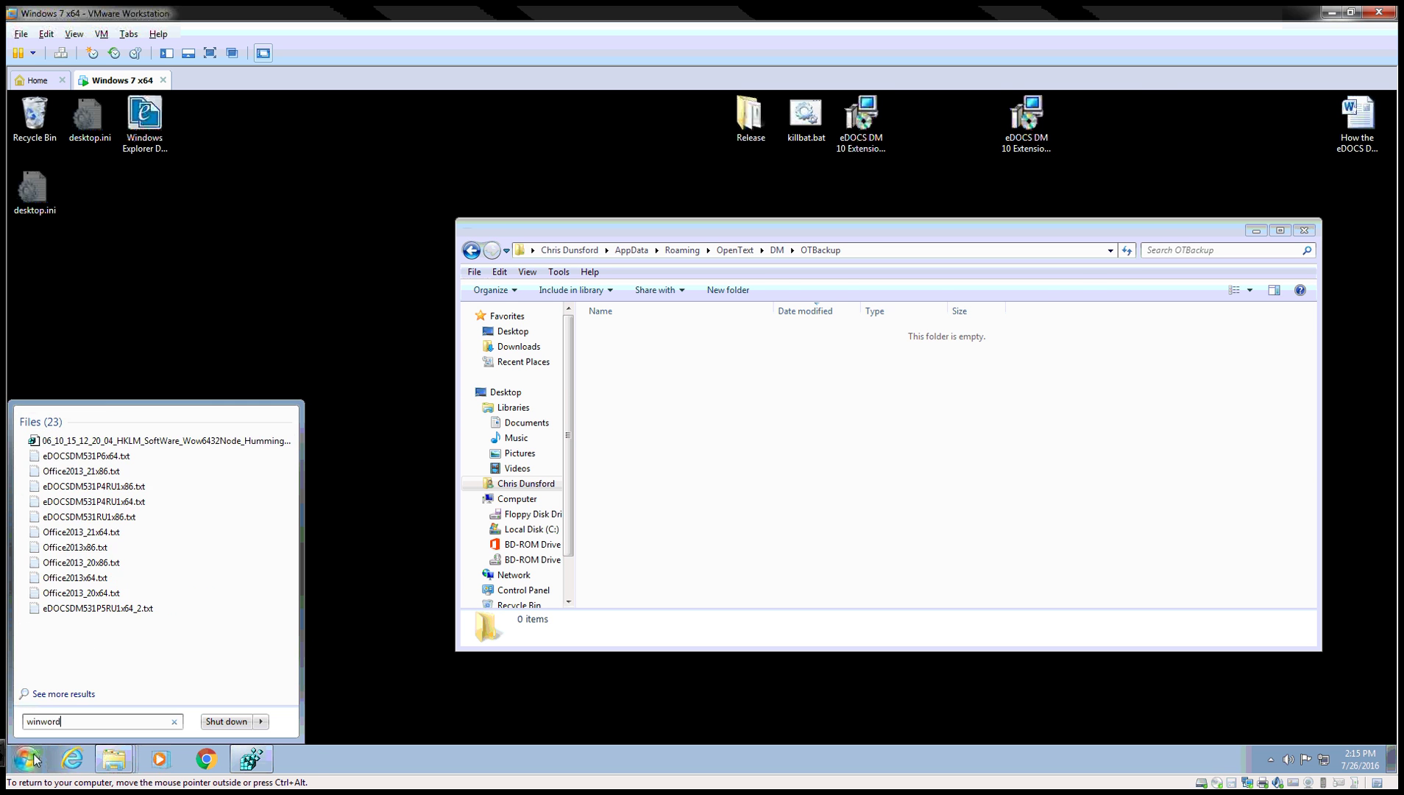
pyautogui.press('Return')
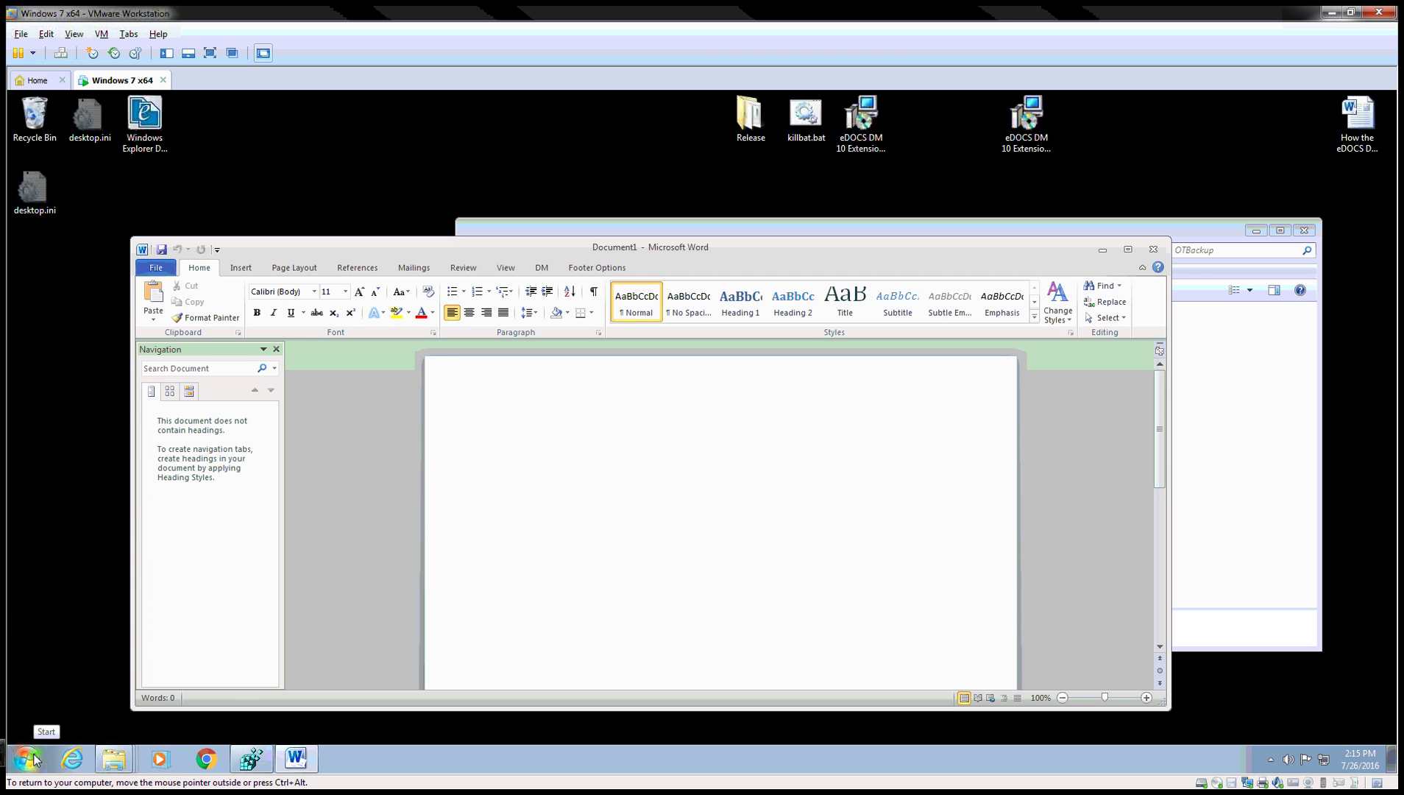
pyautogui.write('=rand(10')
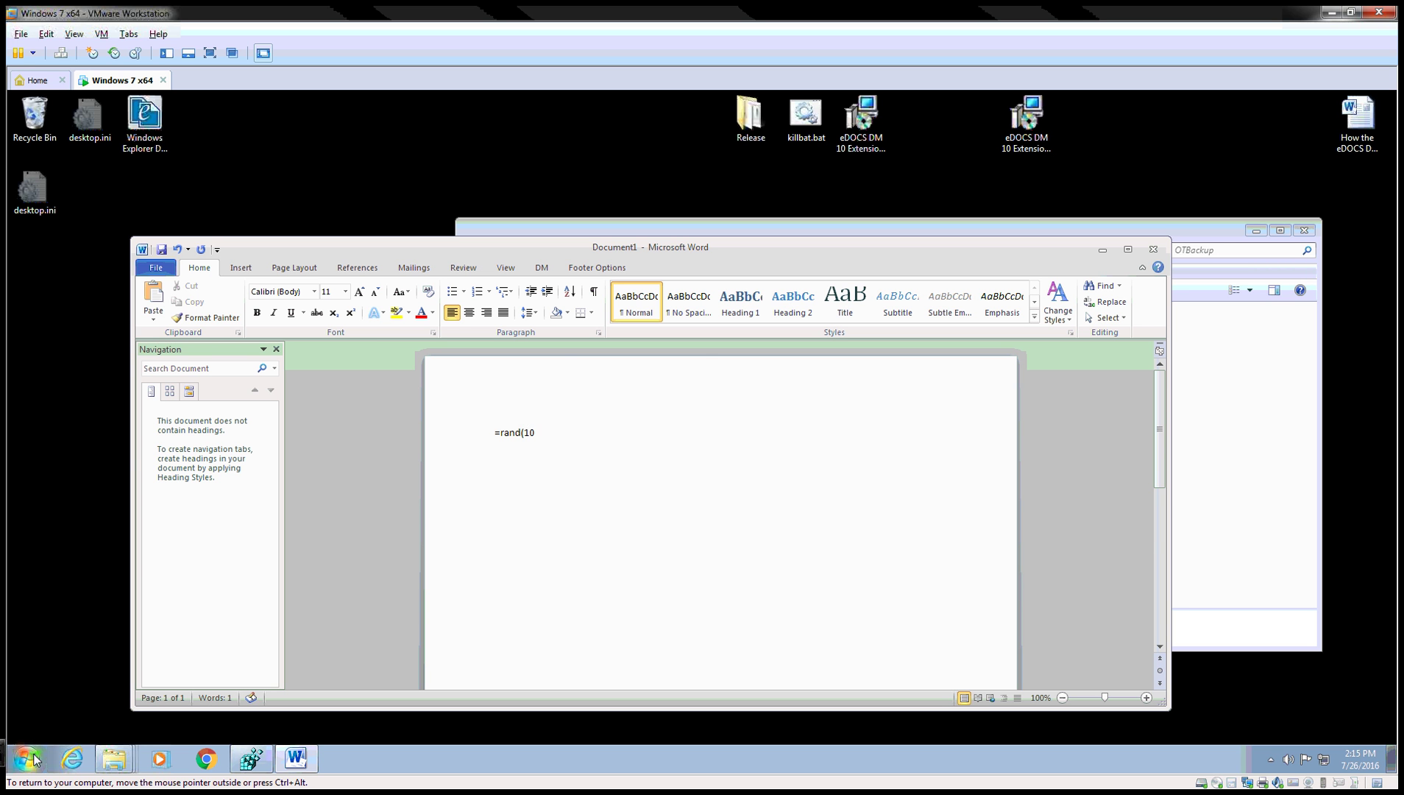
pyautogui.write(')')
pyautogui.press('Return')
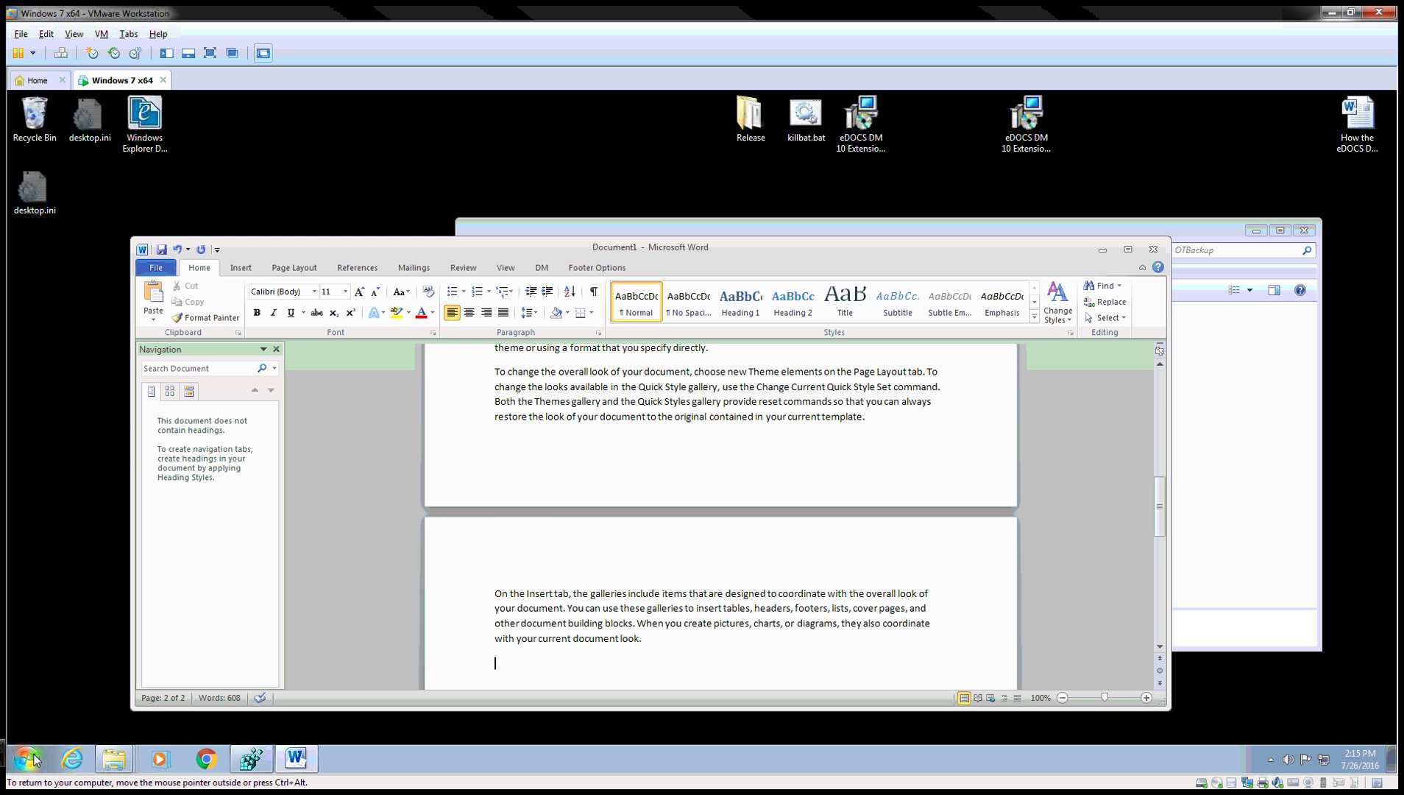
pyautogui.write('Test')
pyautogui.press('Return')
pyautogui.write('etest')
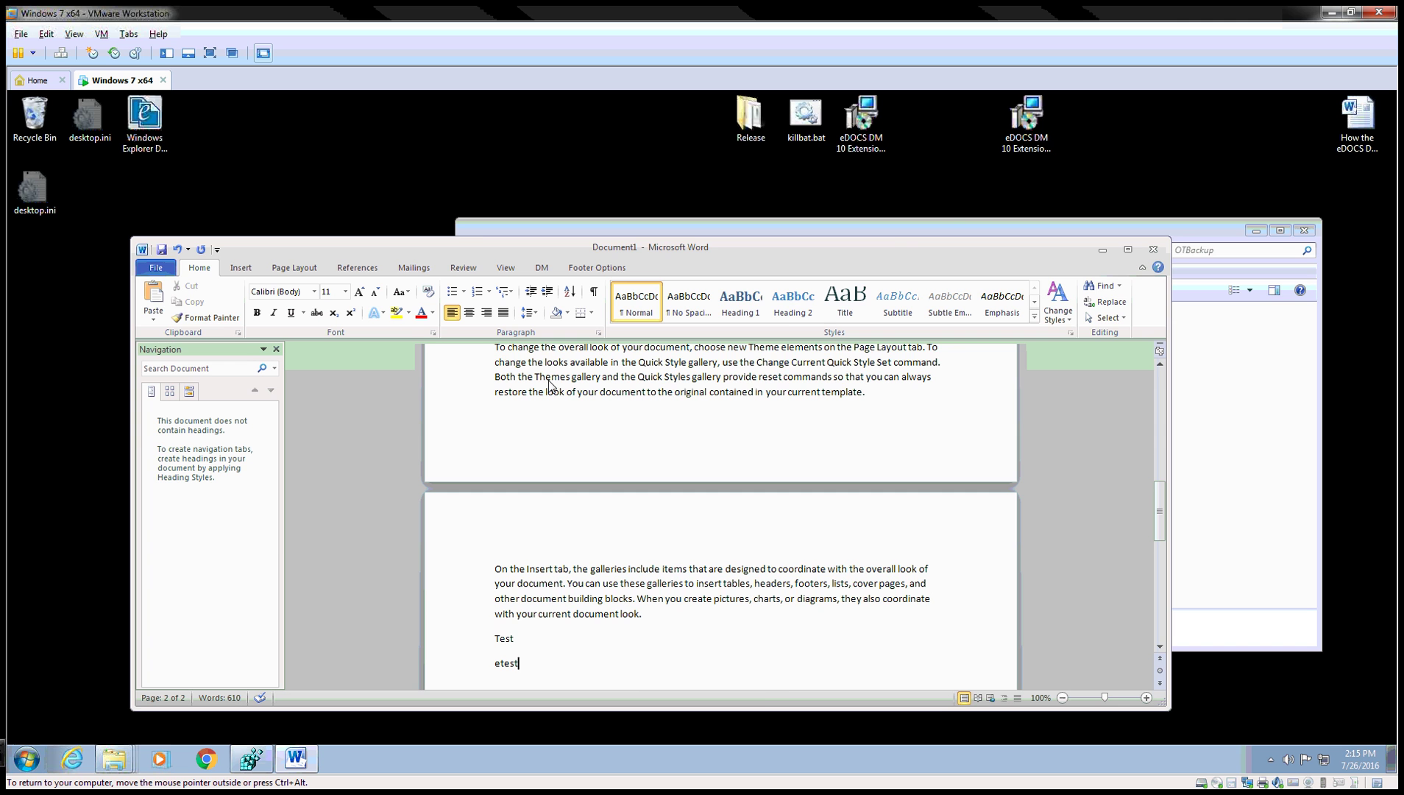
# Step: Close the unsaved Document1 window to bring up the save prompt
pyautogui.moveTo(688, 267); pyautogui.dragTo(483, 251)
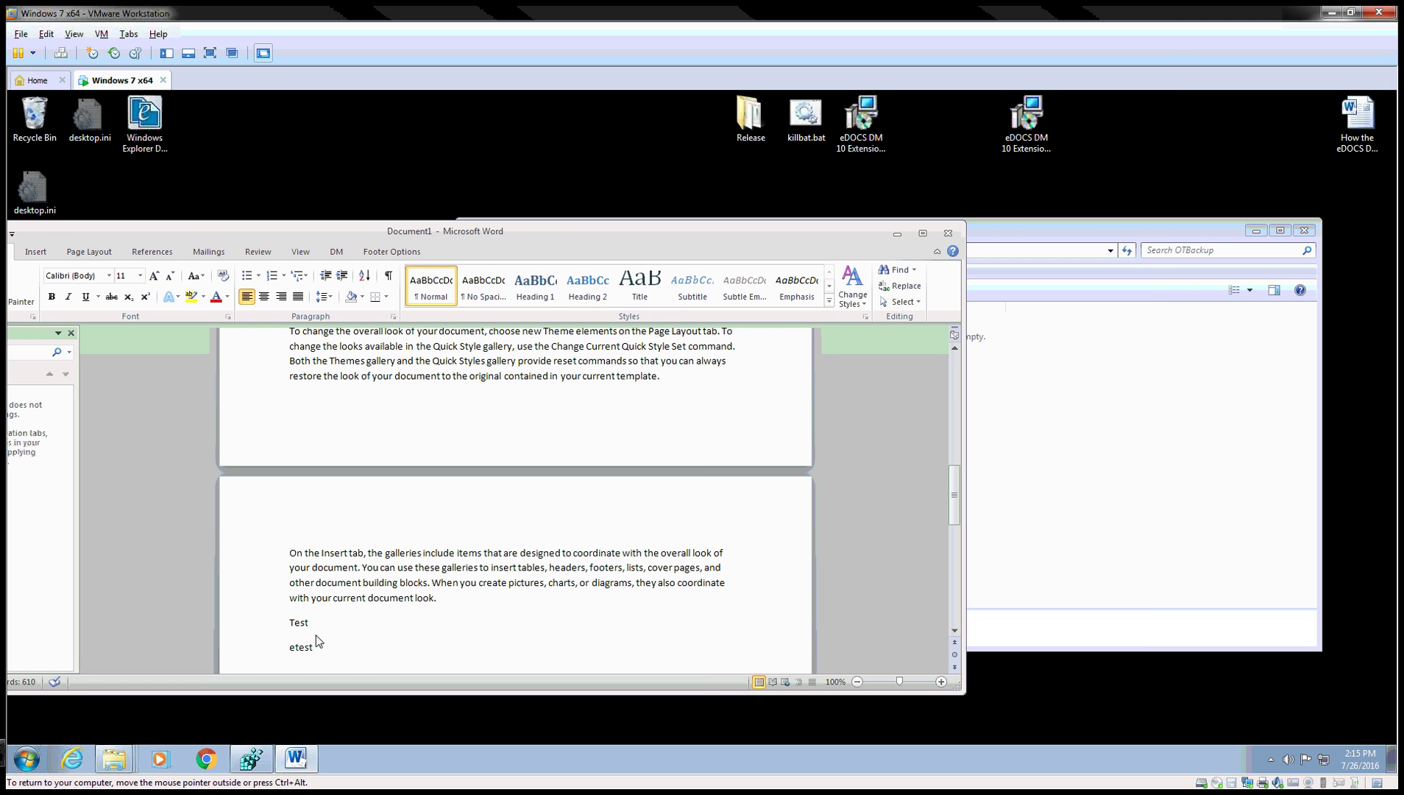
pyautogui.moveTo(685, 256); pyautogui.dragTo(822, 267)
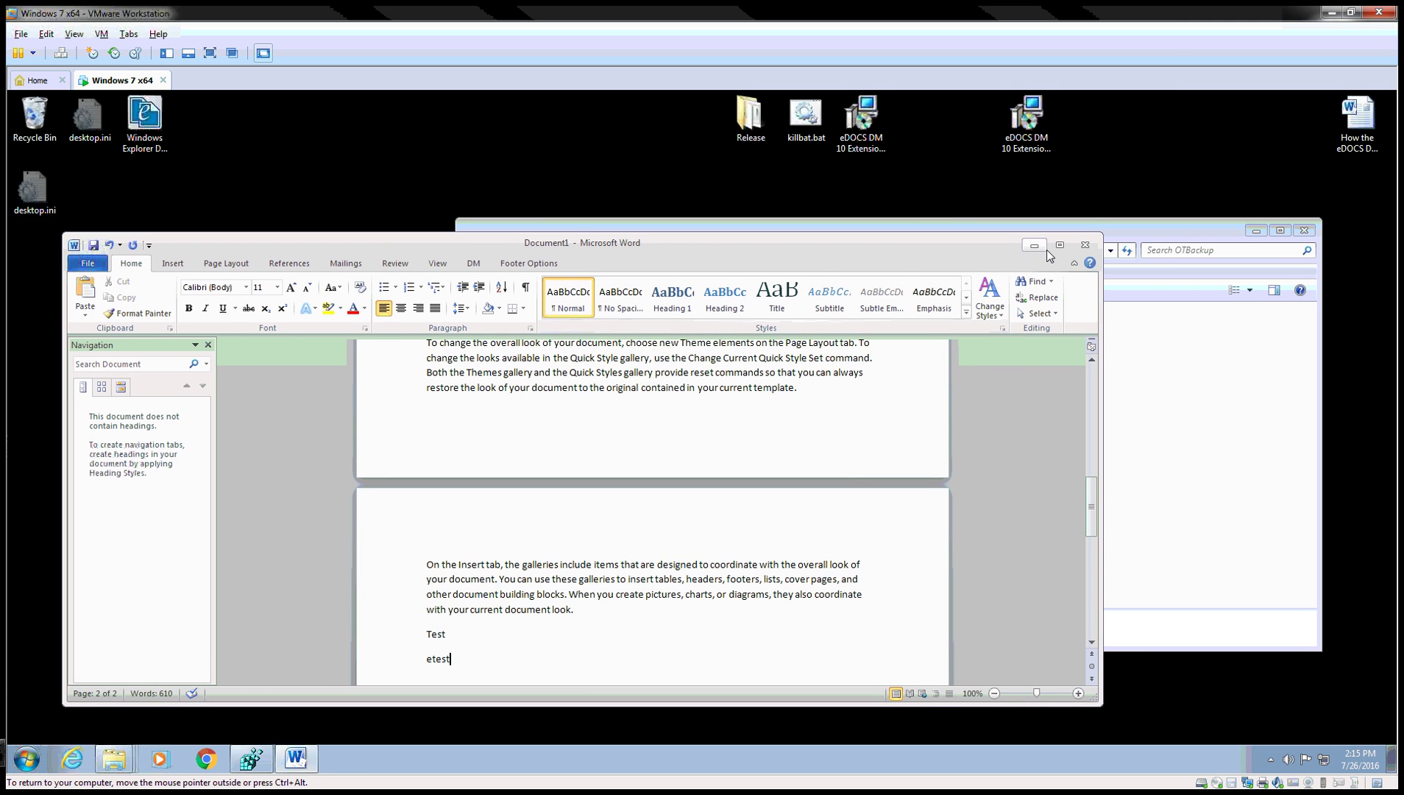
pyautogui.click(1085, 244)
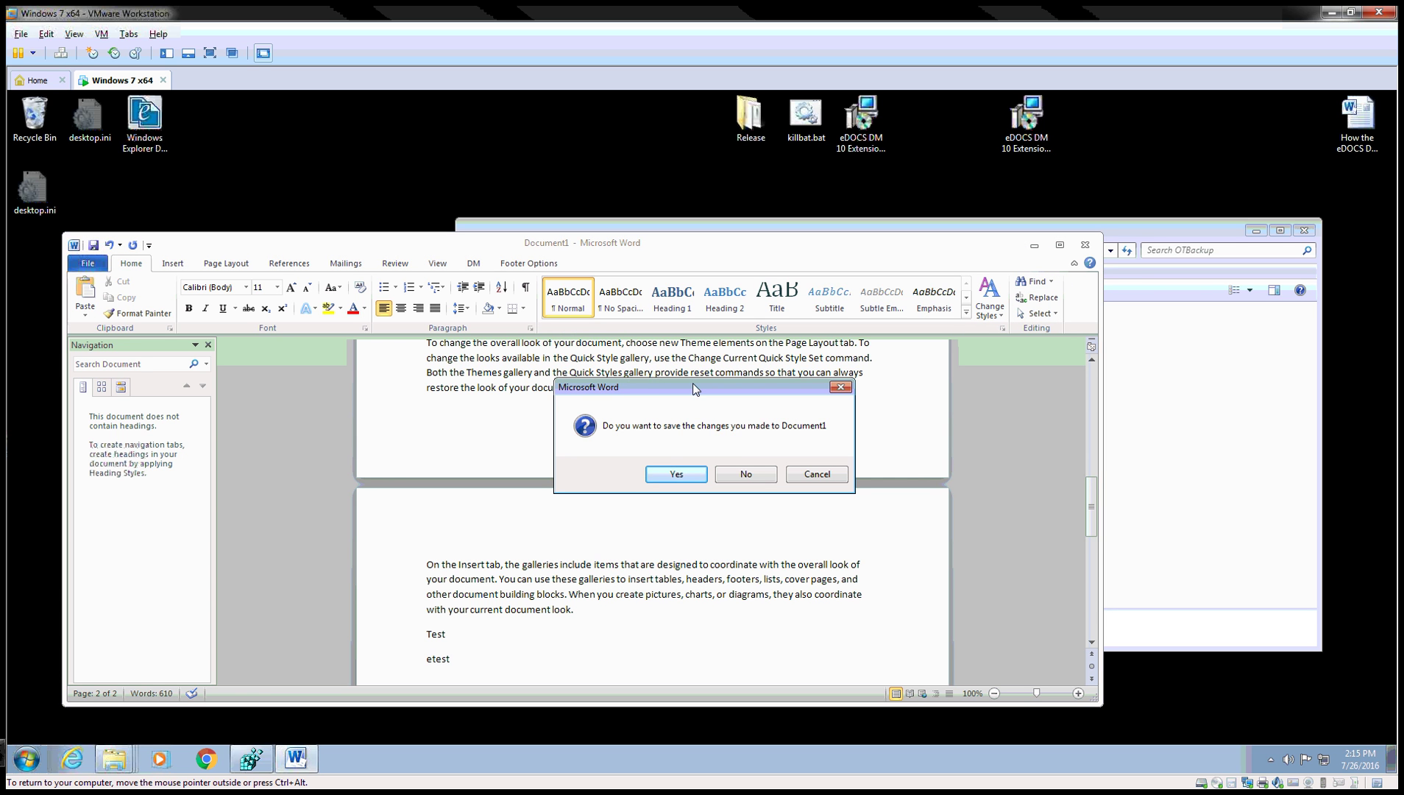
pyautogui.click(744, 479)
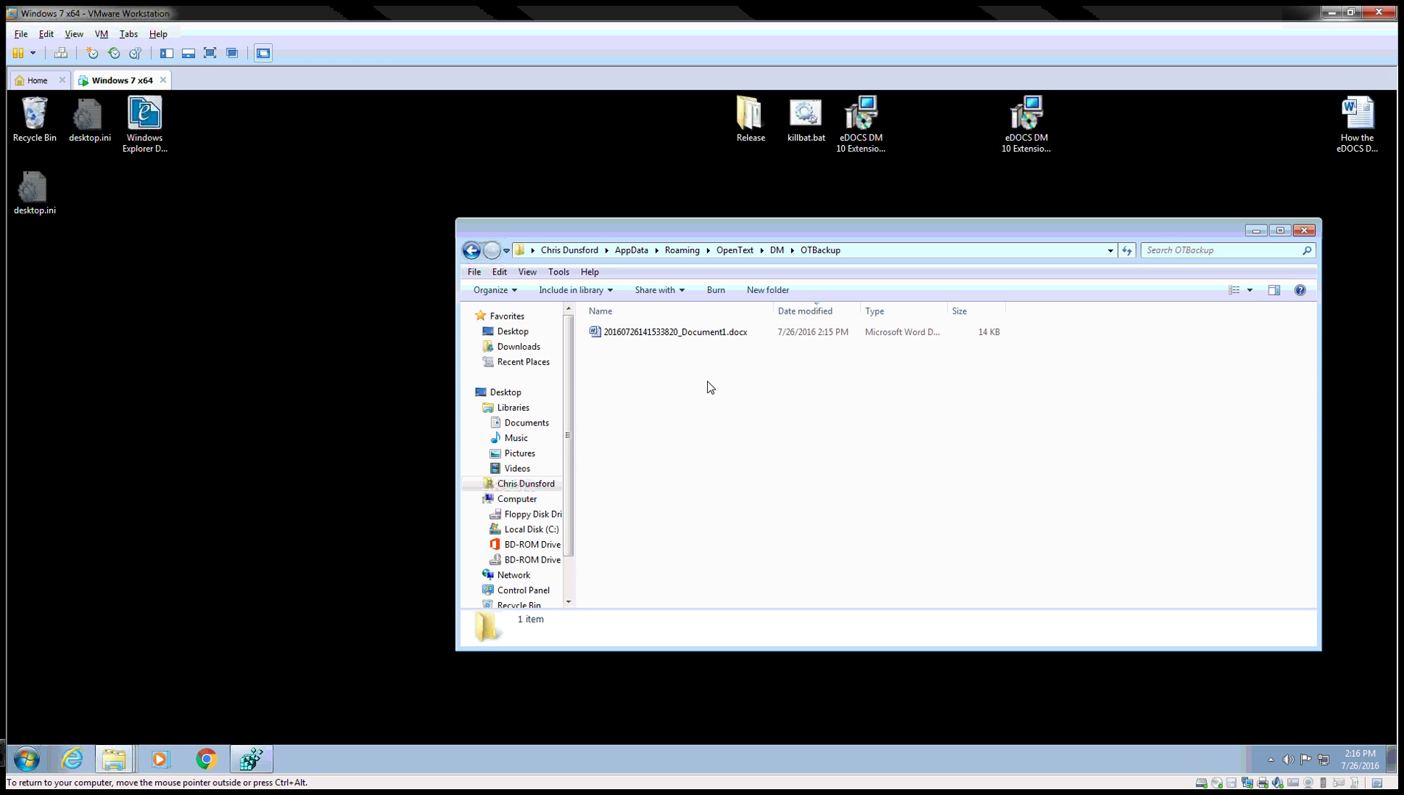
# Step: Open version 4 of #481 StateVsJones from the DM Recently Edited Documents window
pyautogui.click(186, 679)
pyautogui.moveTo(114, 758)
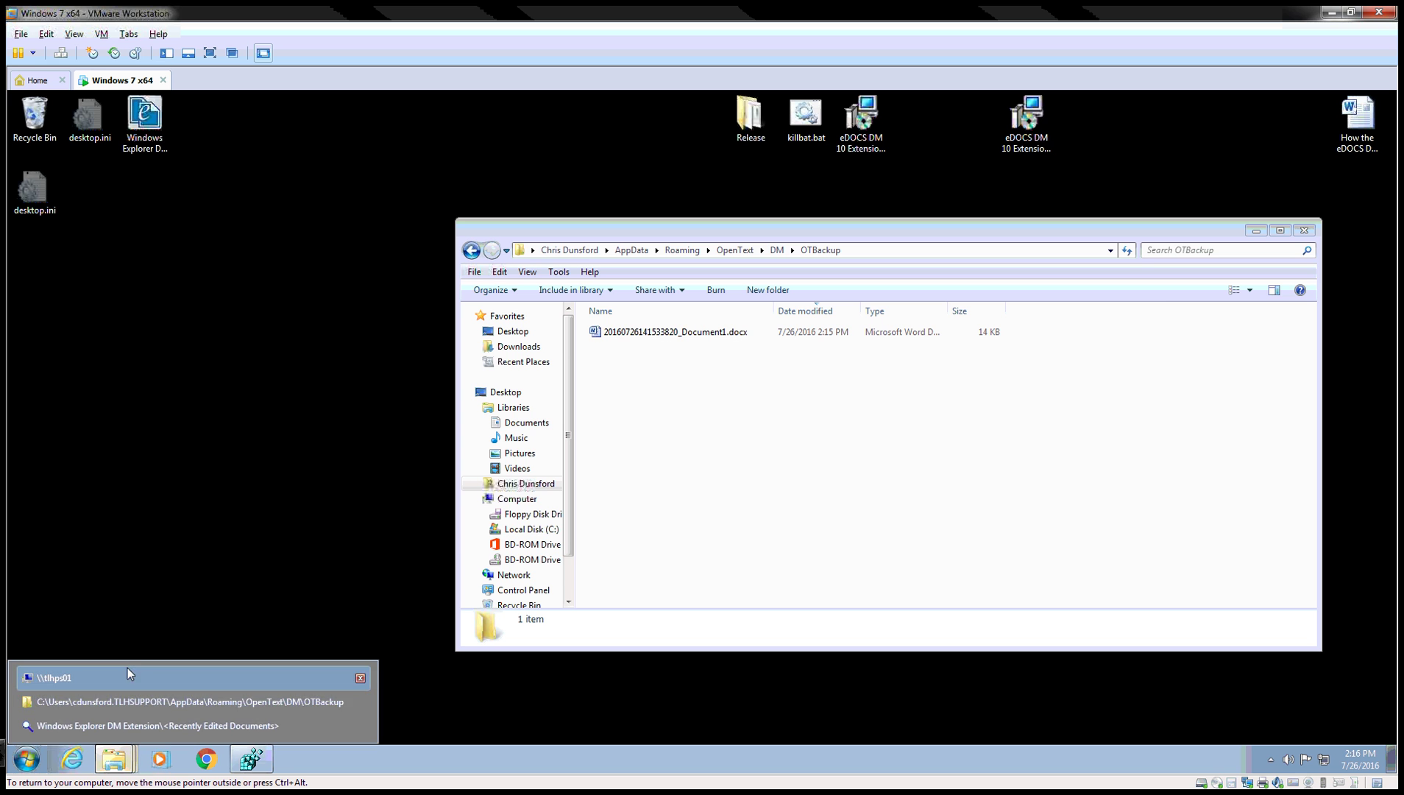
pyautogui.click(125, 725)
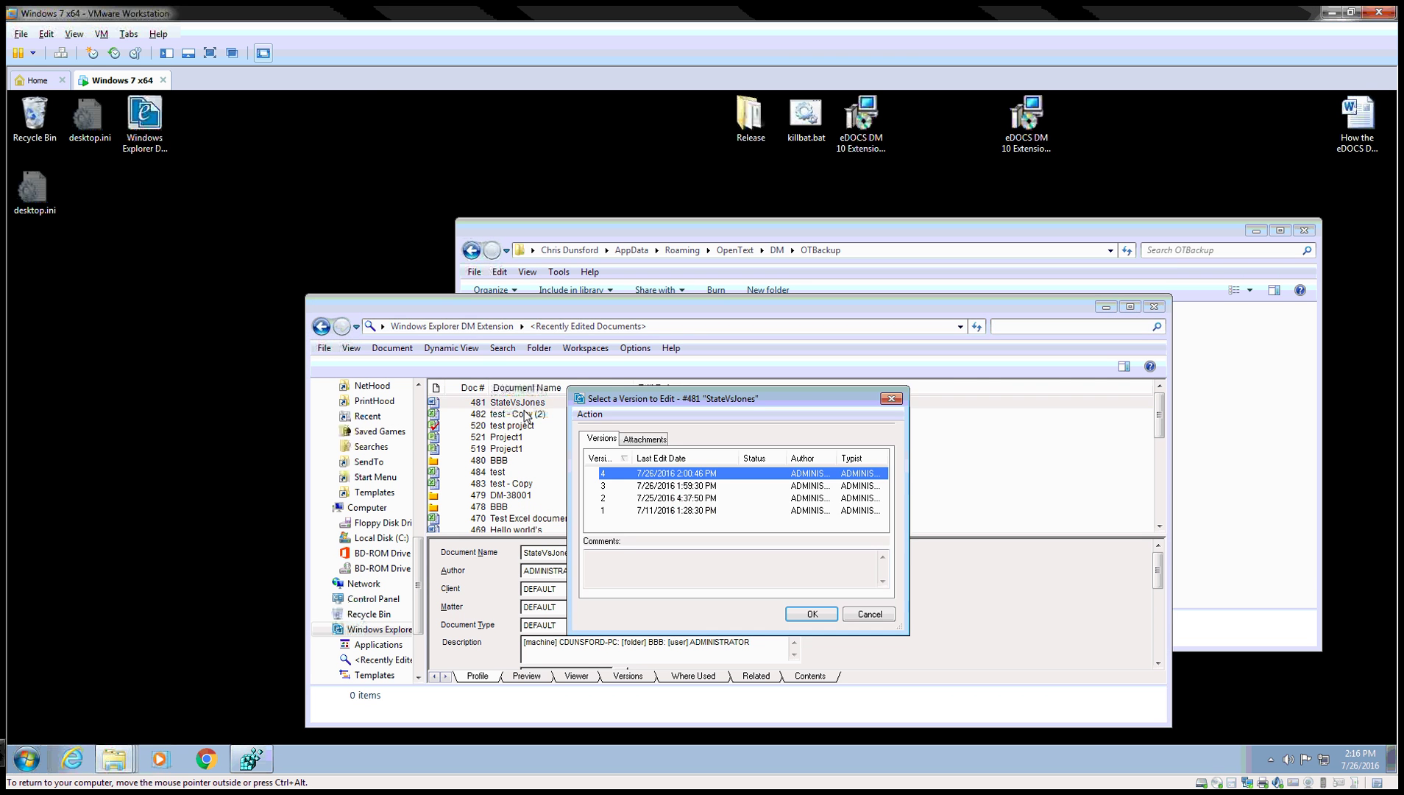
pyautogui.click(811, 614)
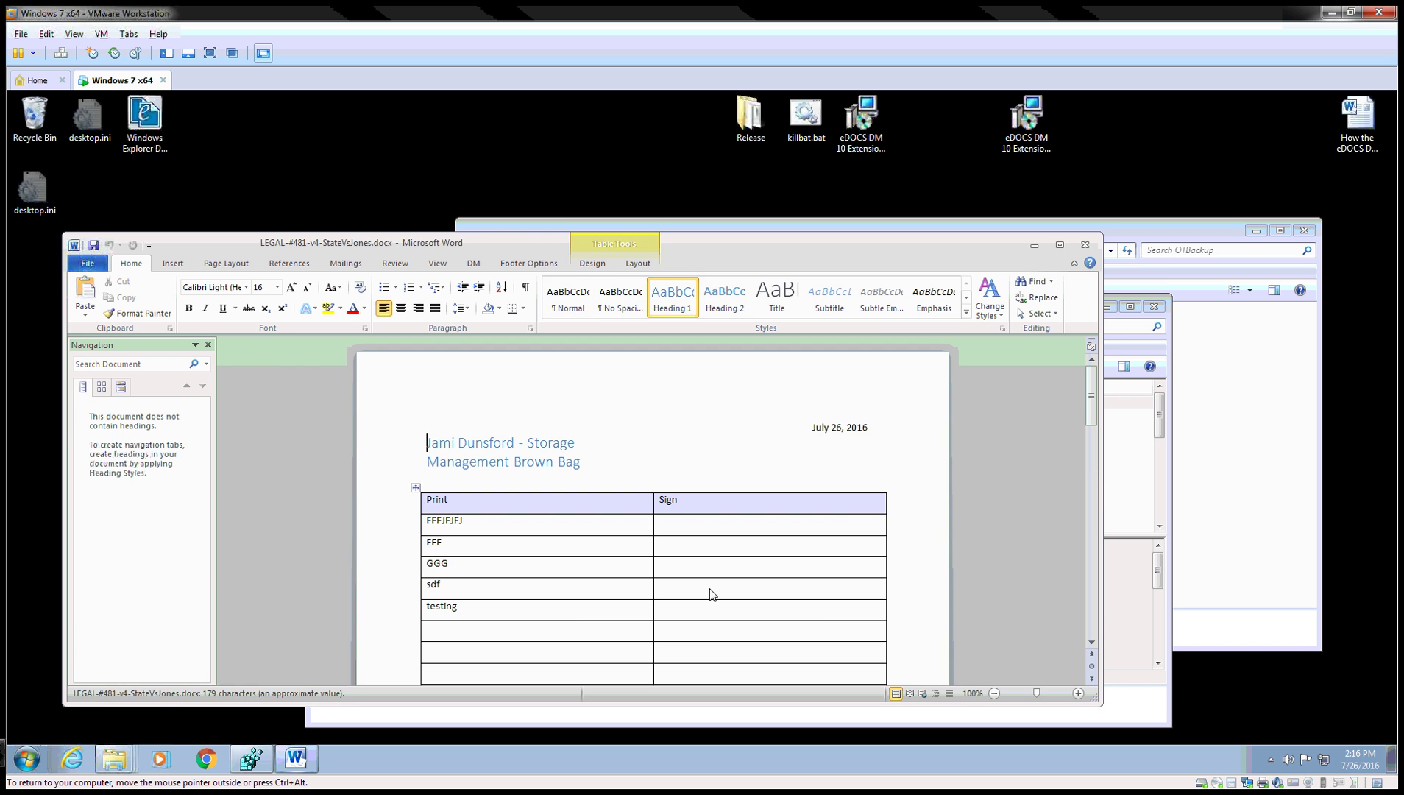
# Step: Type 'Here is my edit for the demo' into the empty table row, fixing the typo, and save StateVsJones
pyautogui.click(568, 645)
pyautogui.moveTo(728, 234); pyautogui.dragTo(826, 163)
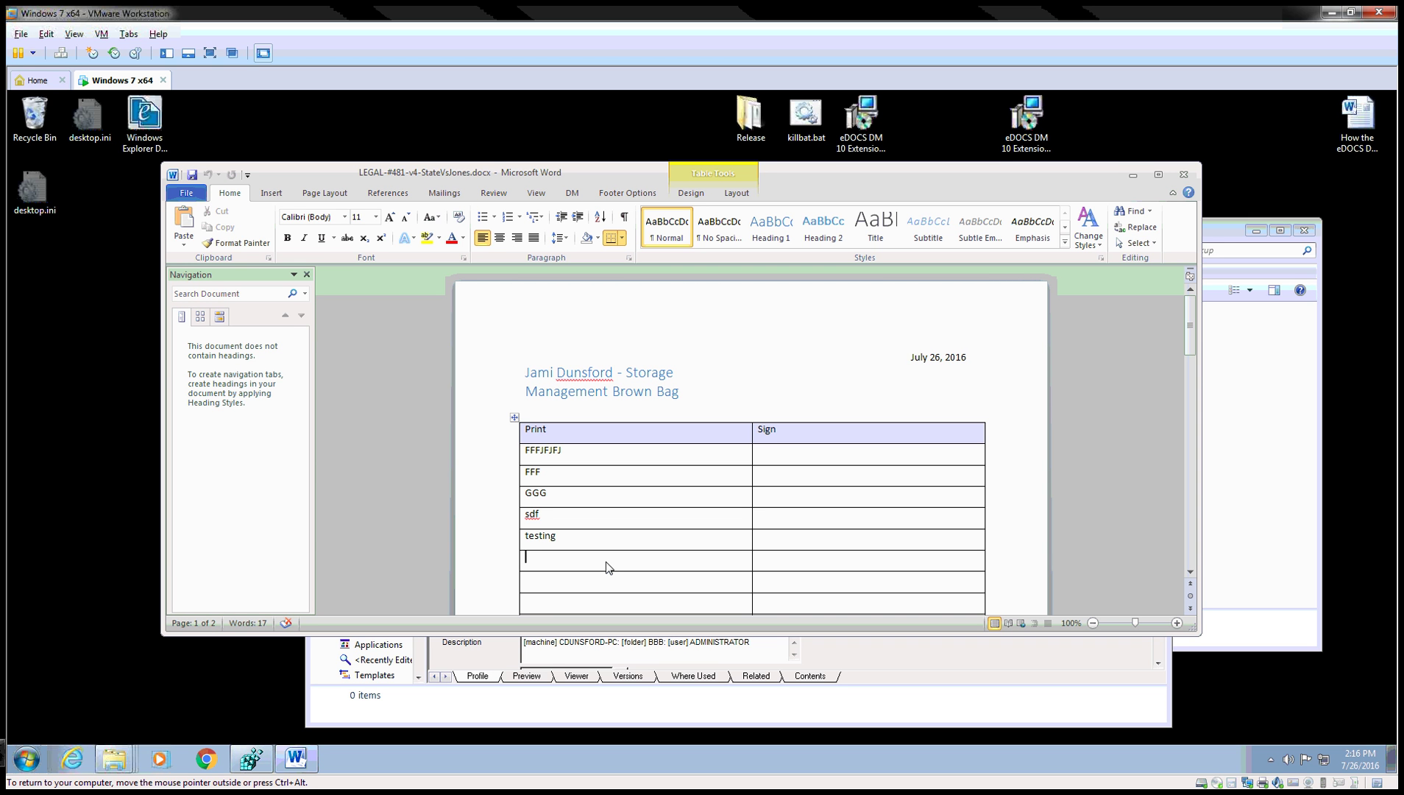
pyautogui.write('Here is my edit for the deom')
pyautogui.press('BackSpace')
pyautogui.press('BackSpace')
pyautogui.write('mo')
pyautogui.click(193, 177)
pyautogui.moveTo(1041, 178); pyautogui.dragTo(988, 484)
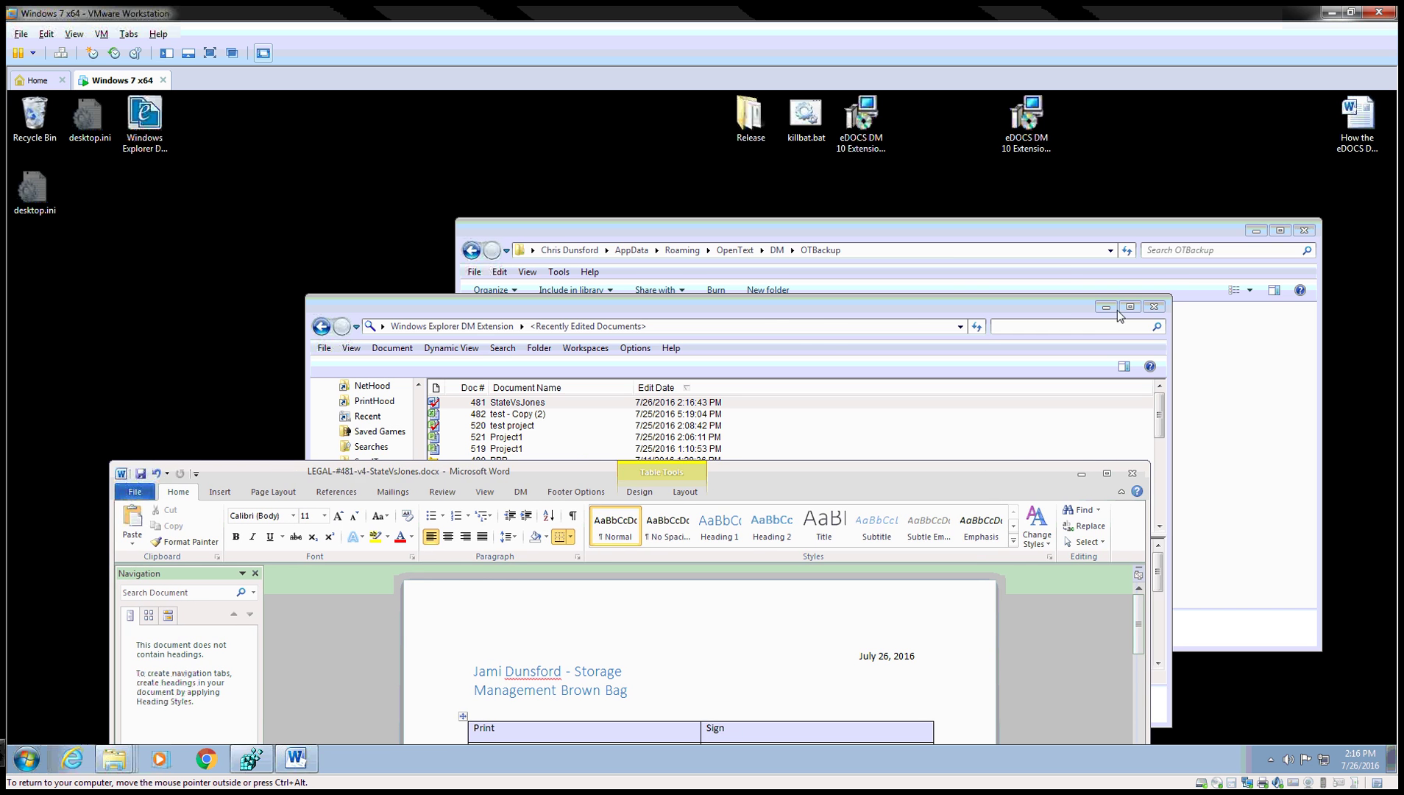
# Step: View OTBackup to find the 17 KB LEGAL-#481-v4-StateVsJones.docx backup beside the Document1 backup, then return to Word
pyautogui.click(1047, 237)
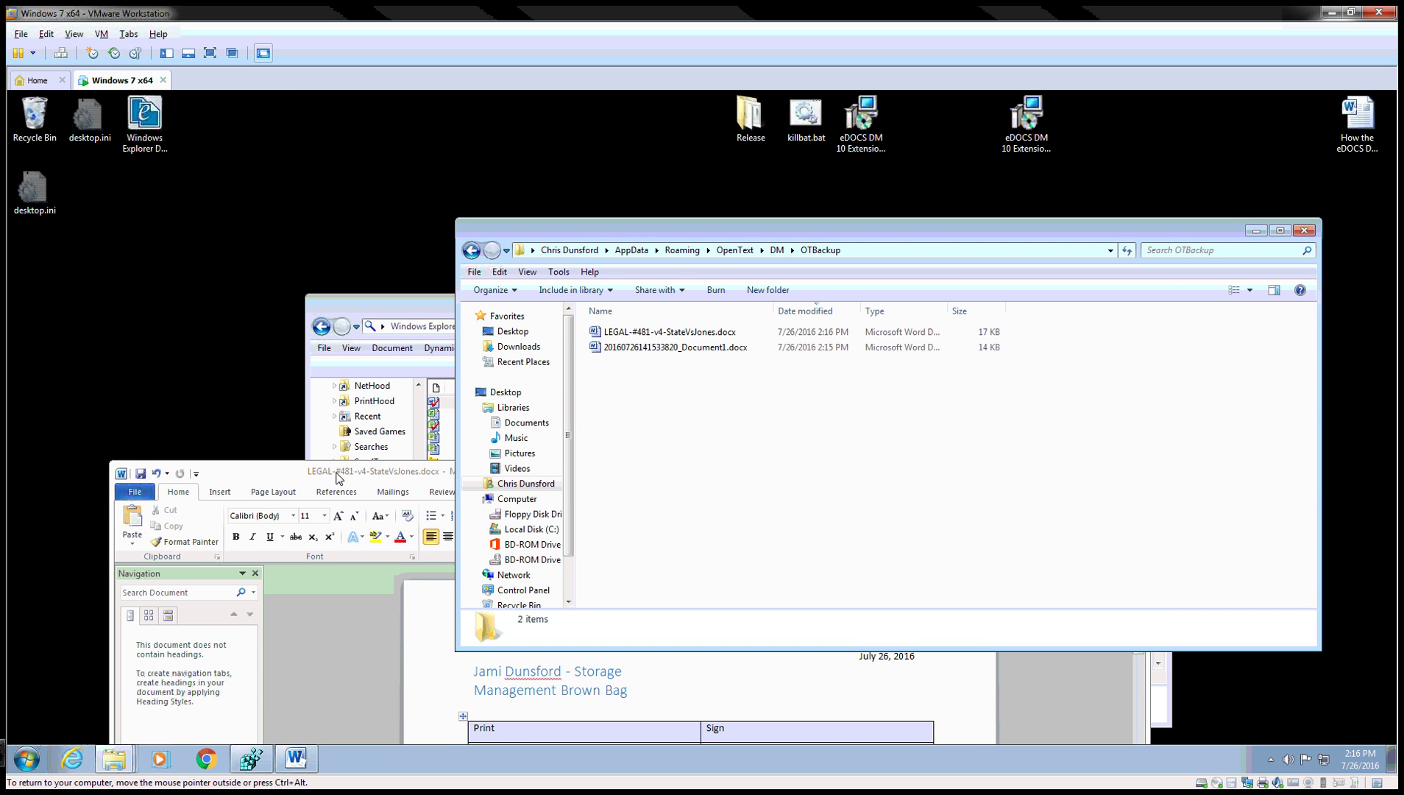
pyautogui.moveTo(337, 478); pyautogui.dragTo(322, 467)
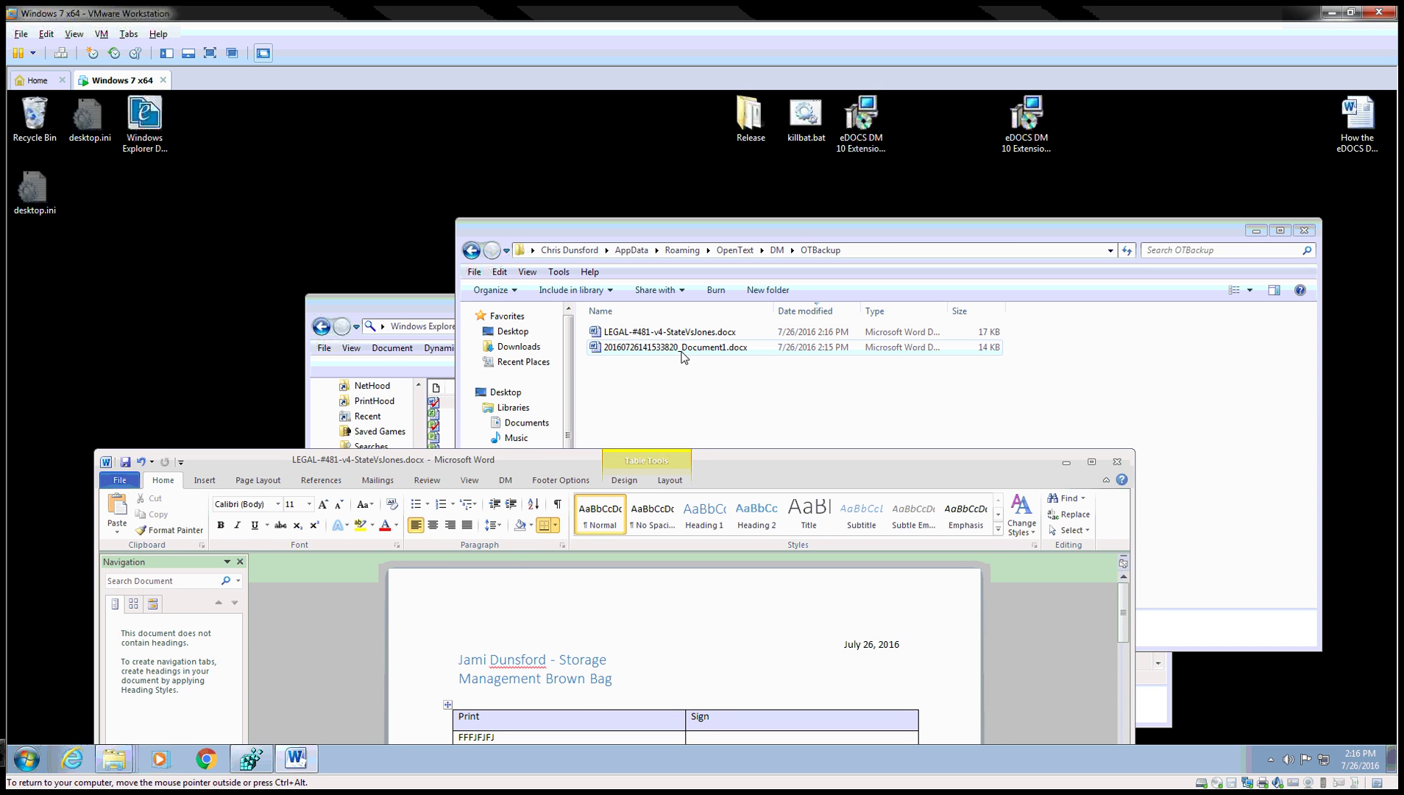
pyautogui.click(721, 369)
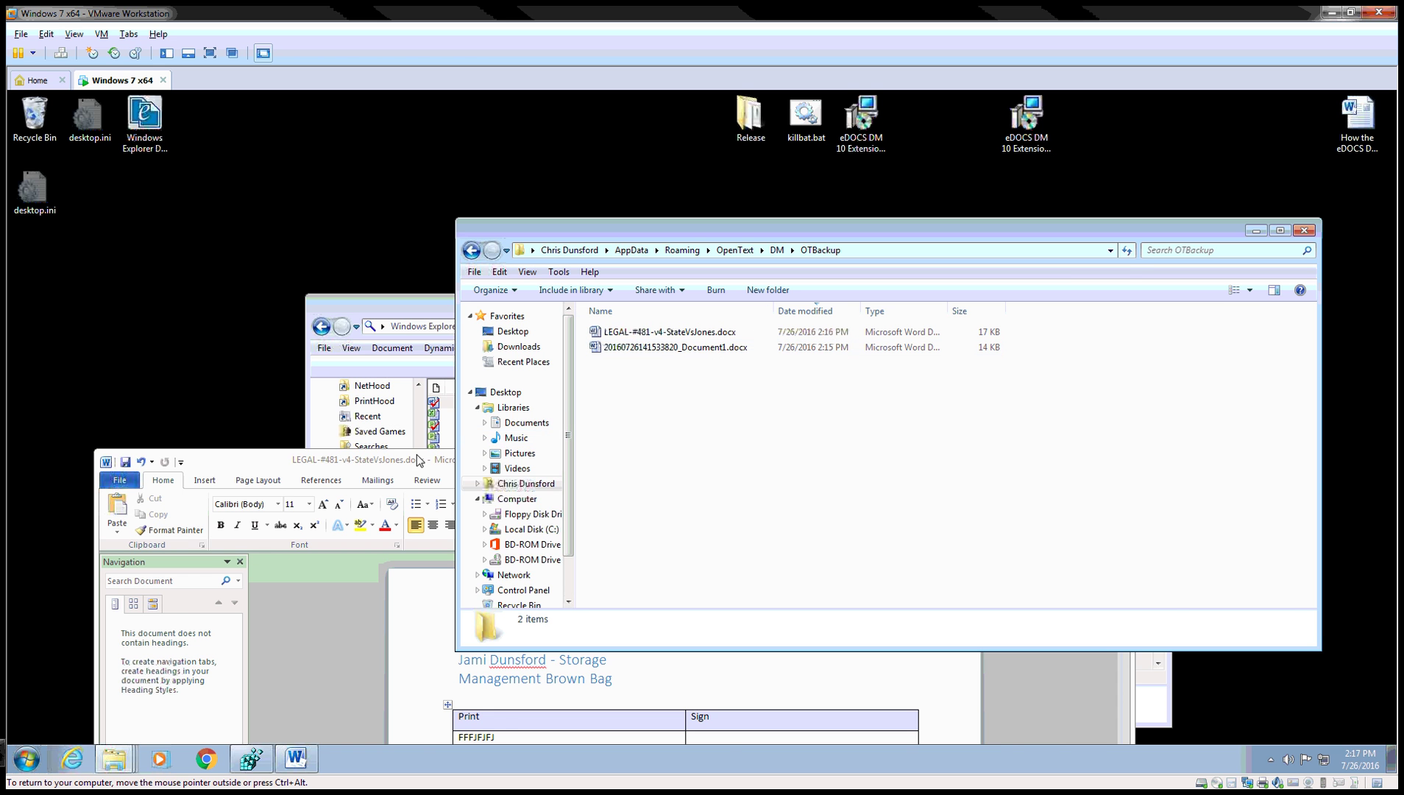
pyautogui.click(399, 464)
pyautogui.moveTo(757, 472); pyautogui.dragTo(801, 396)
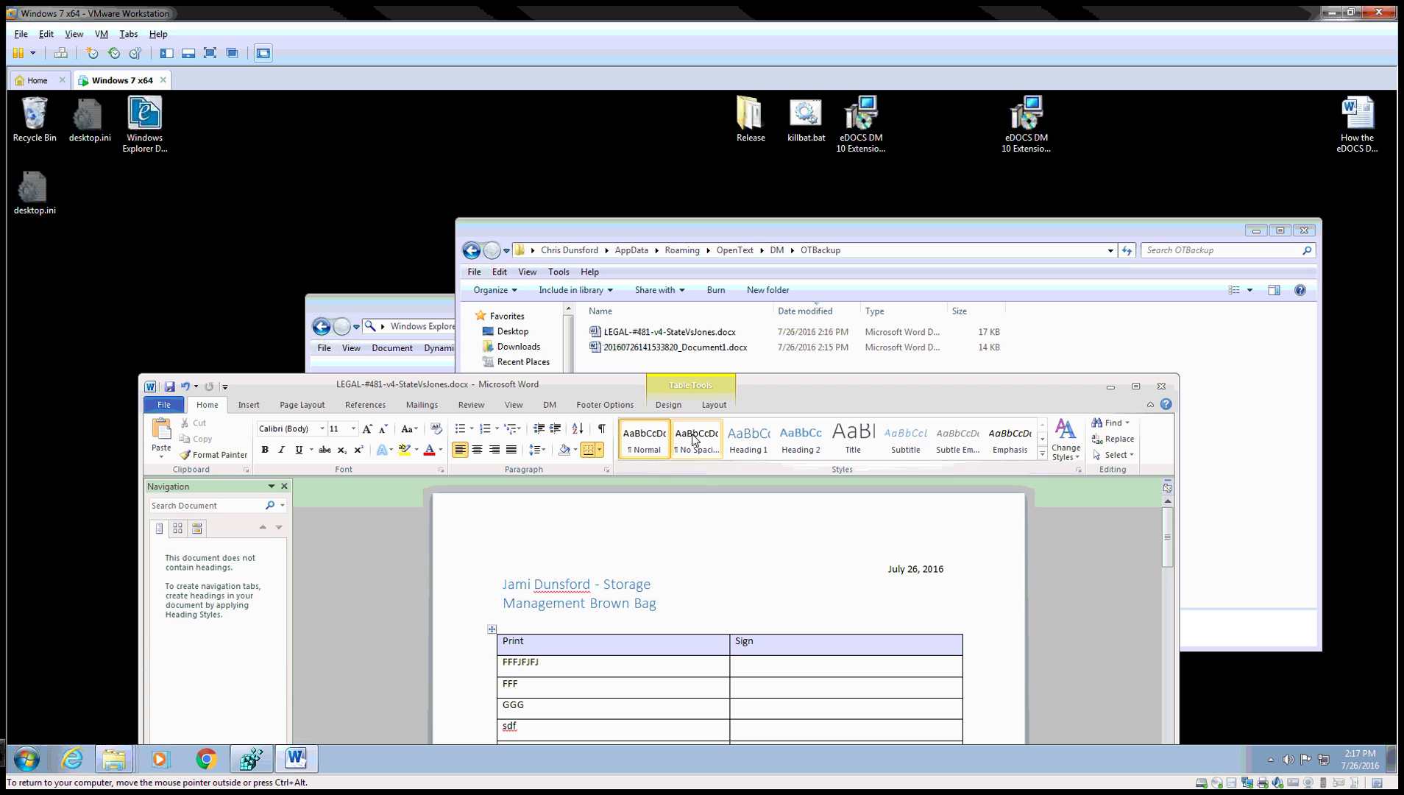
# Step: Save StateVsJones as new version 5 and check OTBackup for the LEGAL-#481-v5-StateVsJones.docx backup
pyautogui.click(164, 406)
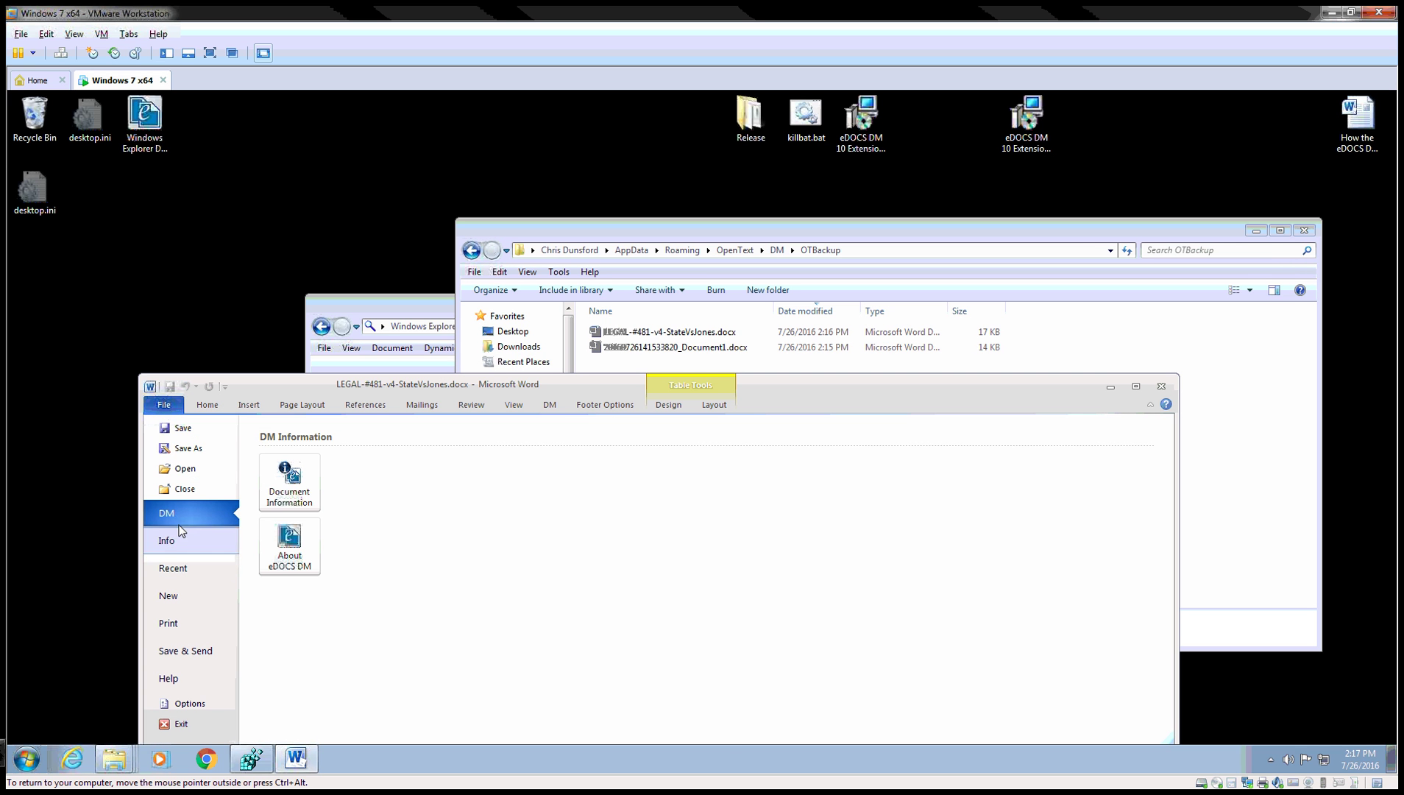
pyautogui.press('Escape')
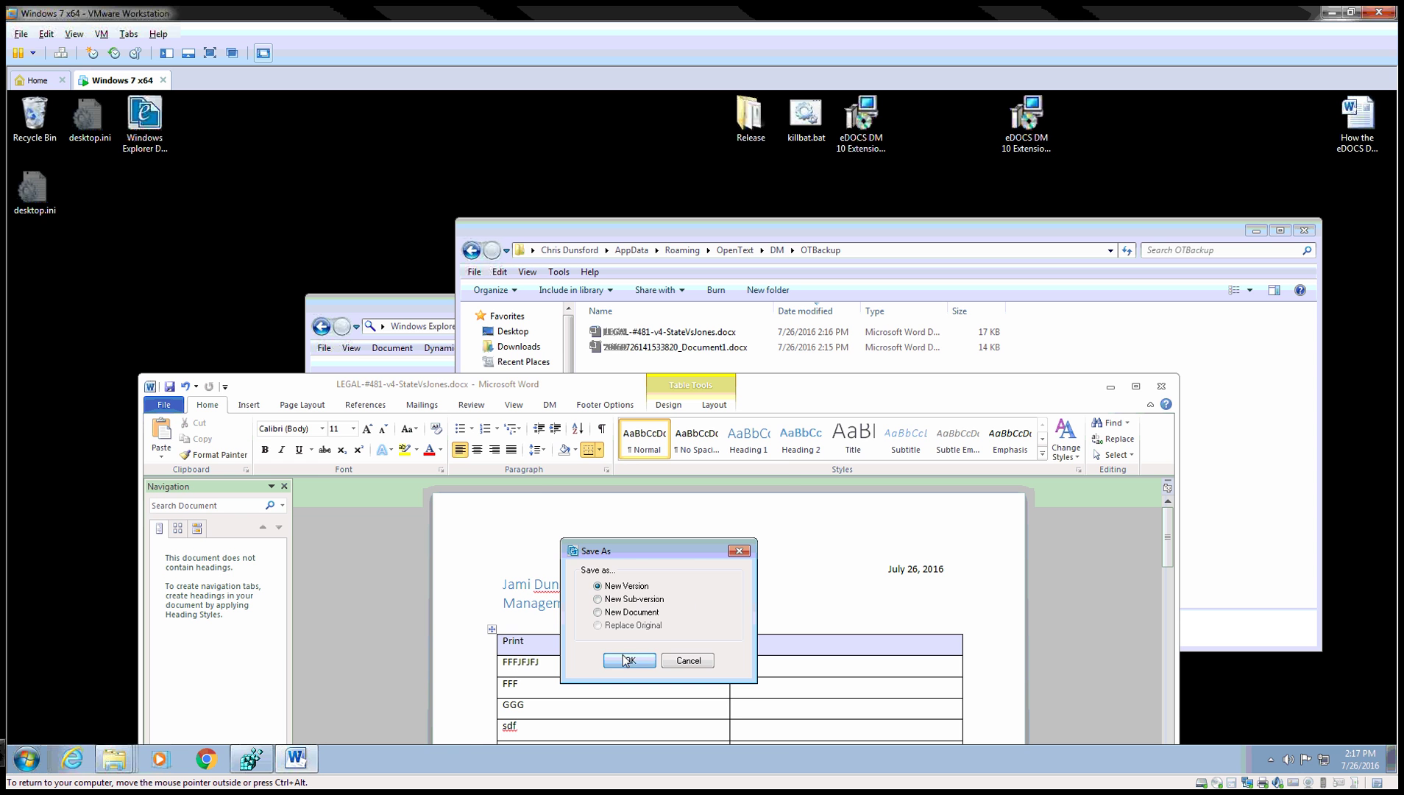
pyautogui.press('Return')
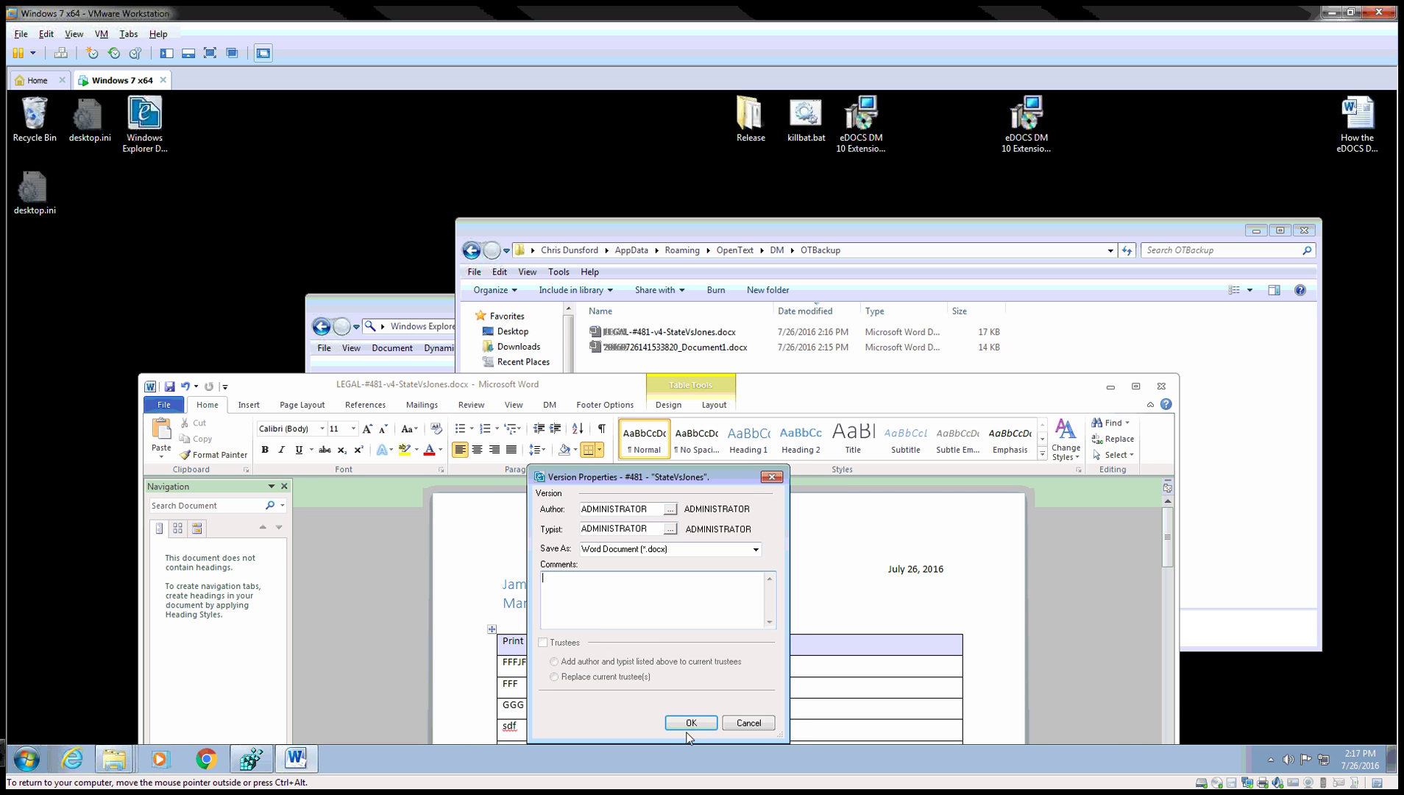
pyautogui.click(690, 724)
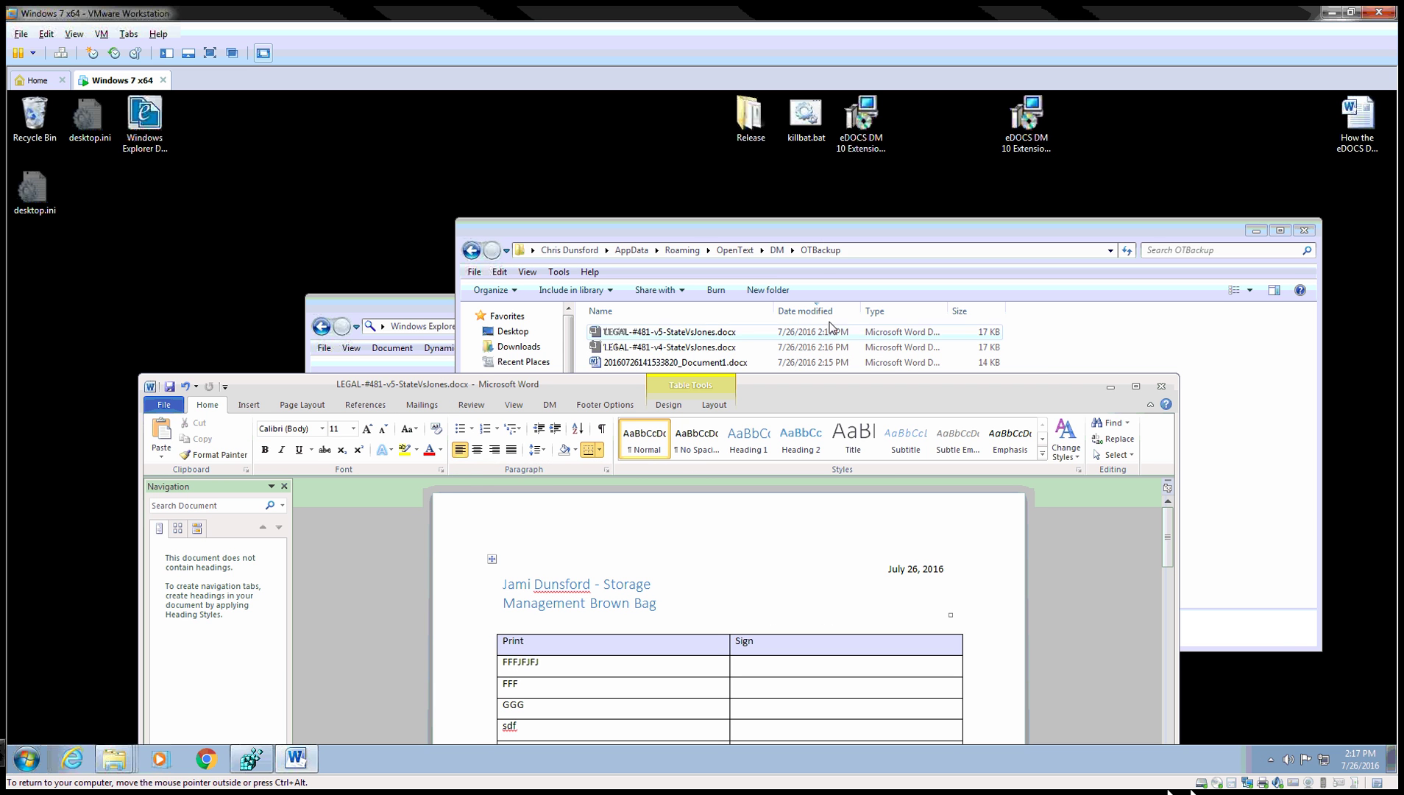
pyautogui.click(823, 241)
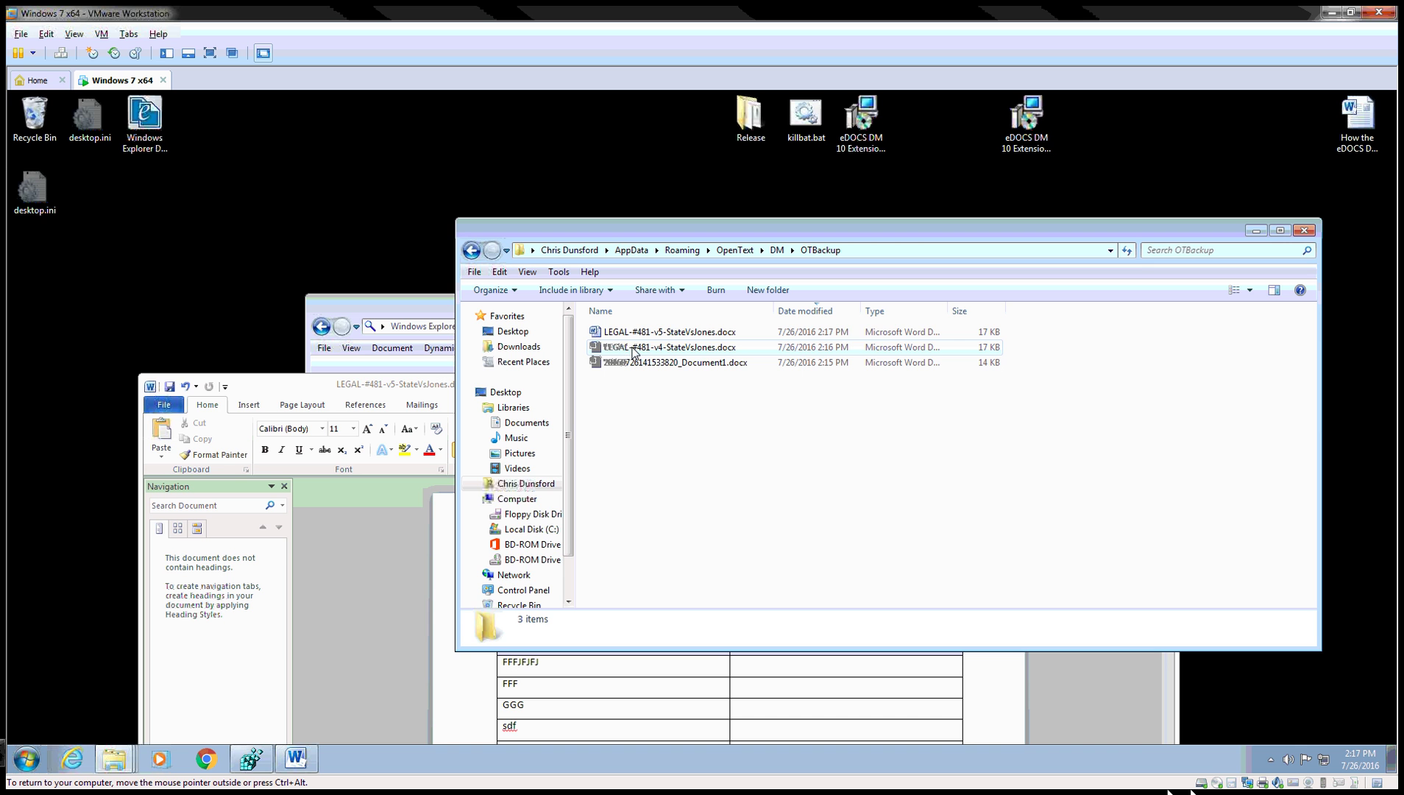
pyautogui.click(367, 397)
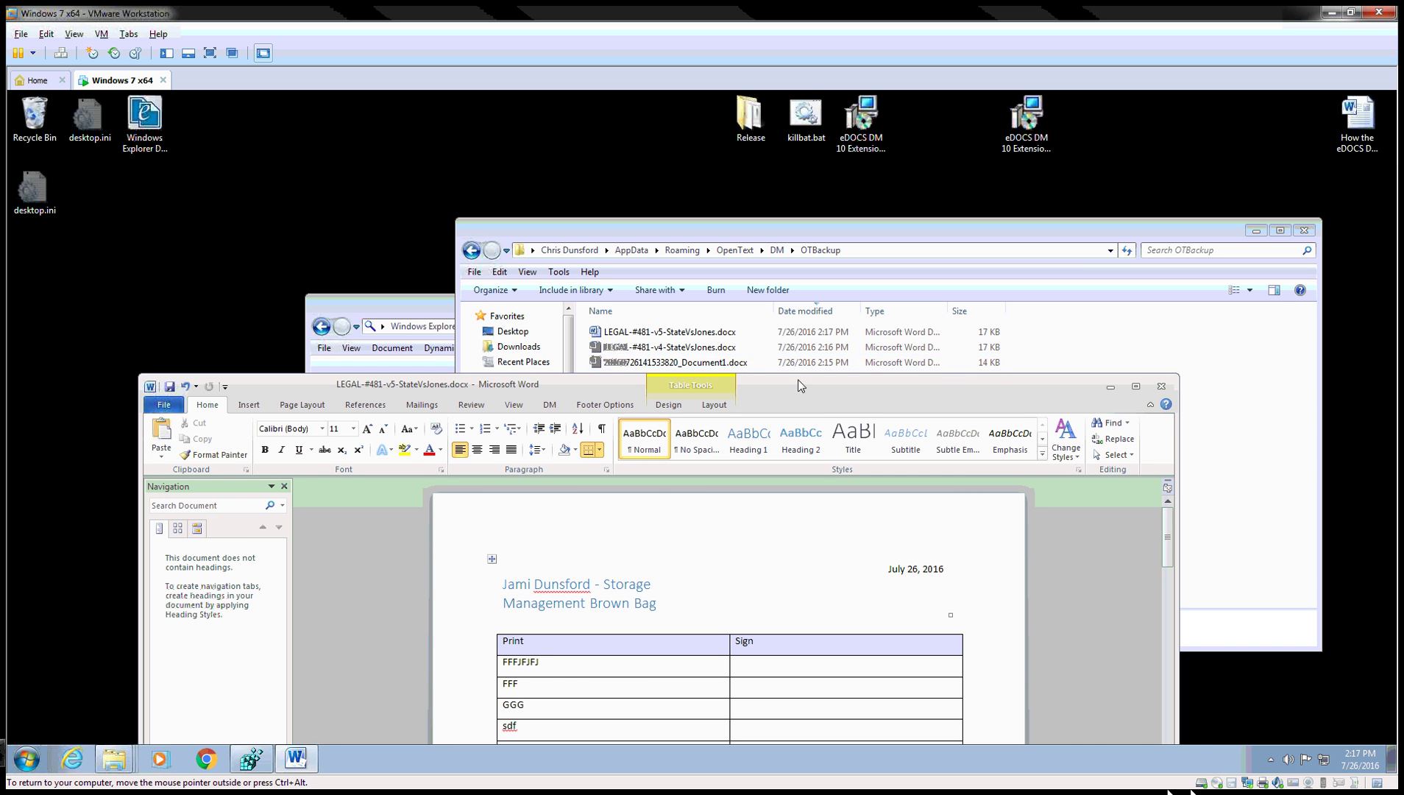
# Step: Type 'Here is my signature' in the Sign cell beside FFFJFJFJ
pyautogui.moveTo(801, 382); pyautogui.dragTo(831, 284)
pyautogui.click(787, 569)
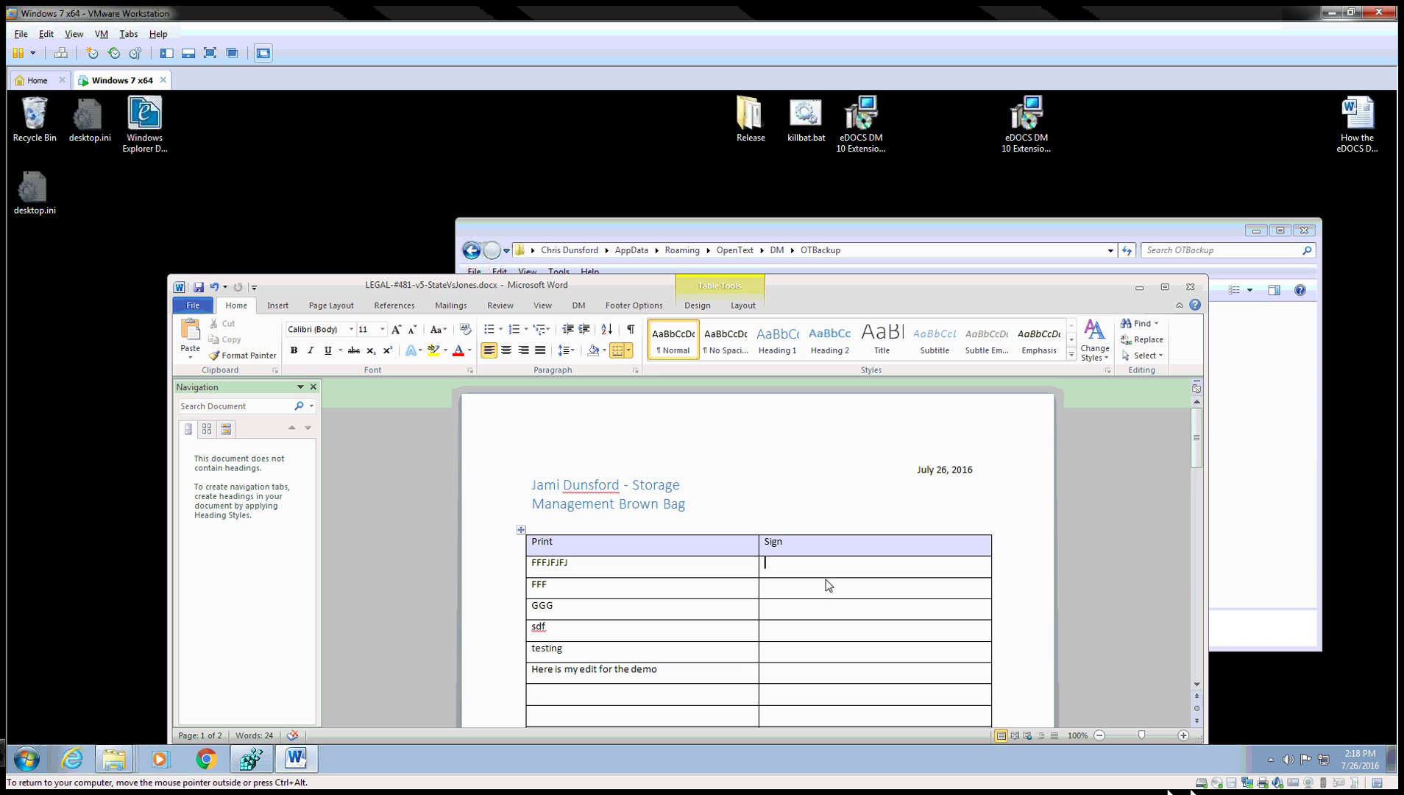
pyautogui.write('Here is my signature')
pyautogui.moveTo(790, 292); pyautogui.dragTo(842, 262)
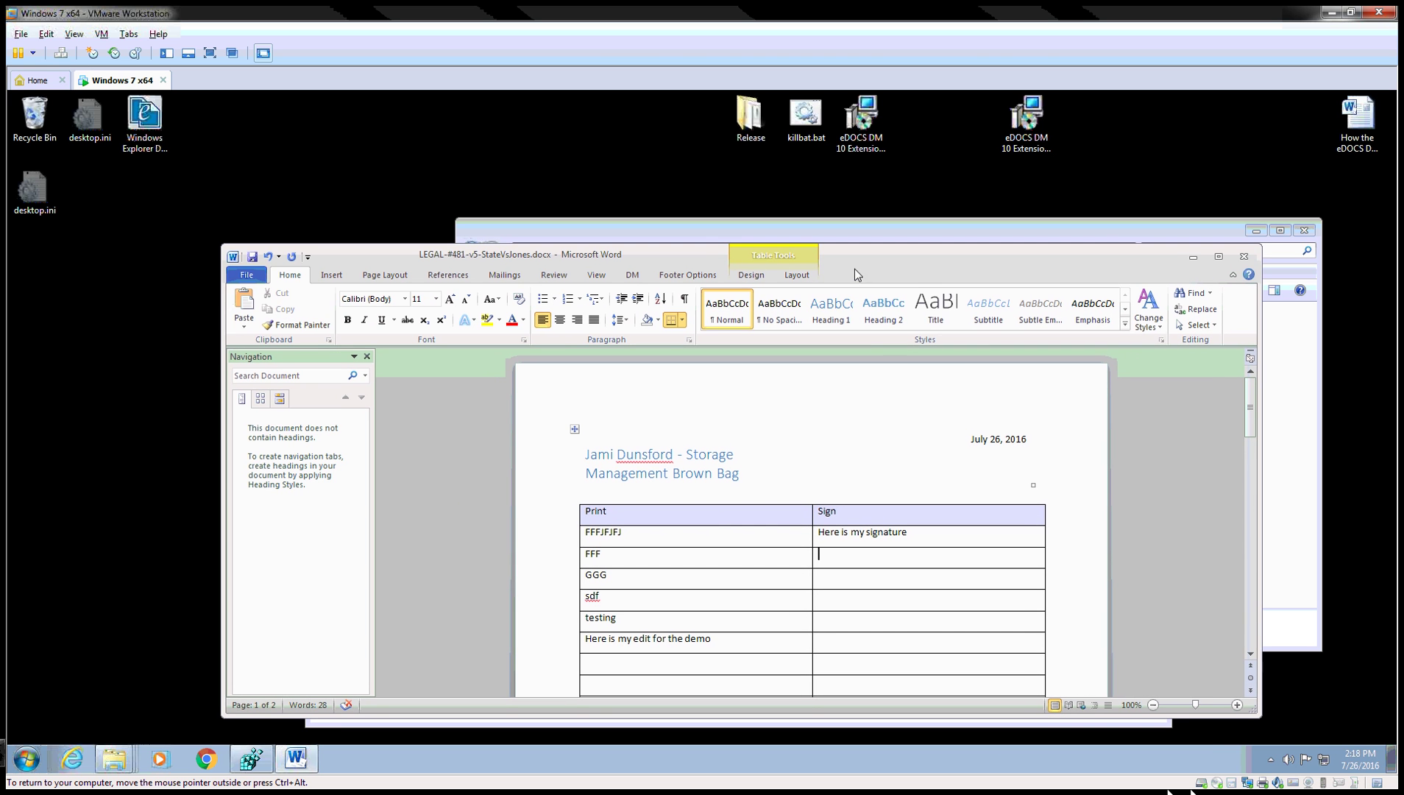
pyautogui.click(1244, 255)
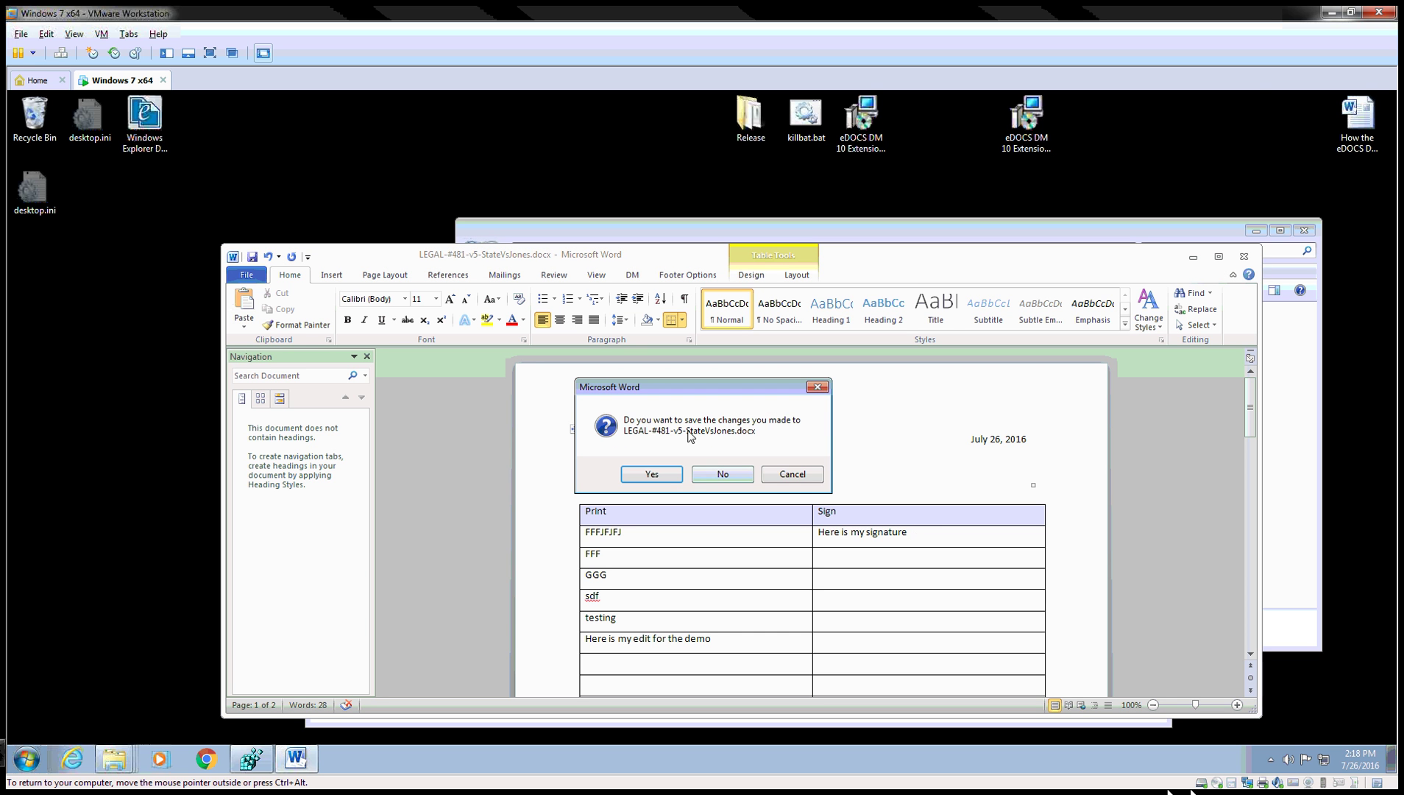
pyautogui.click(720, 474)
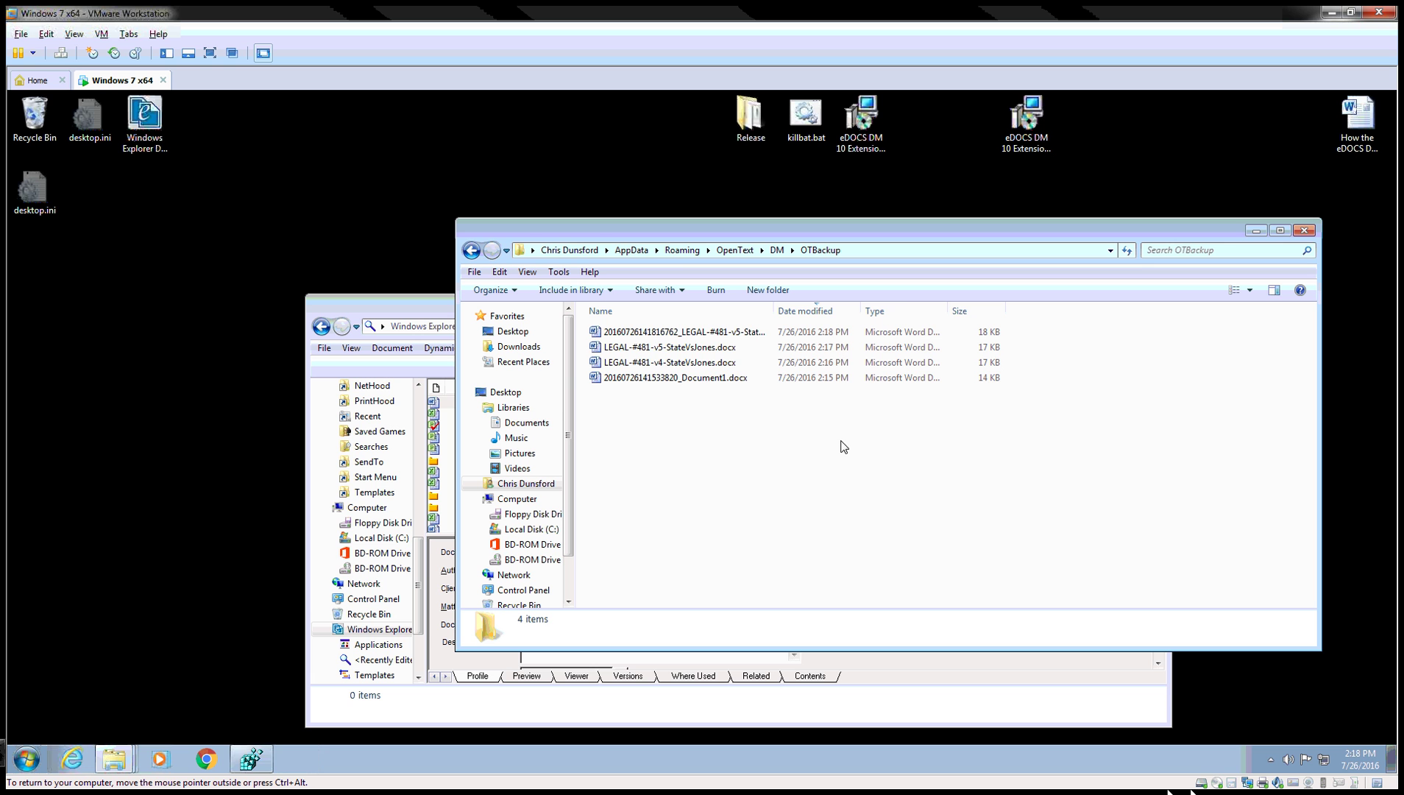
pyautogui.doubleClick(779, 312)
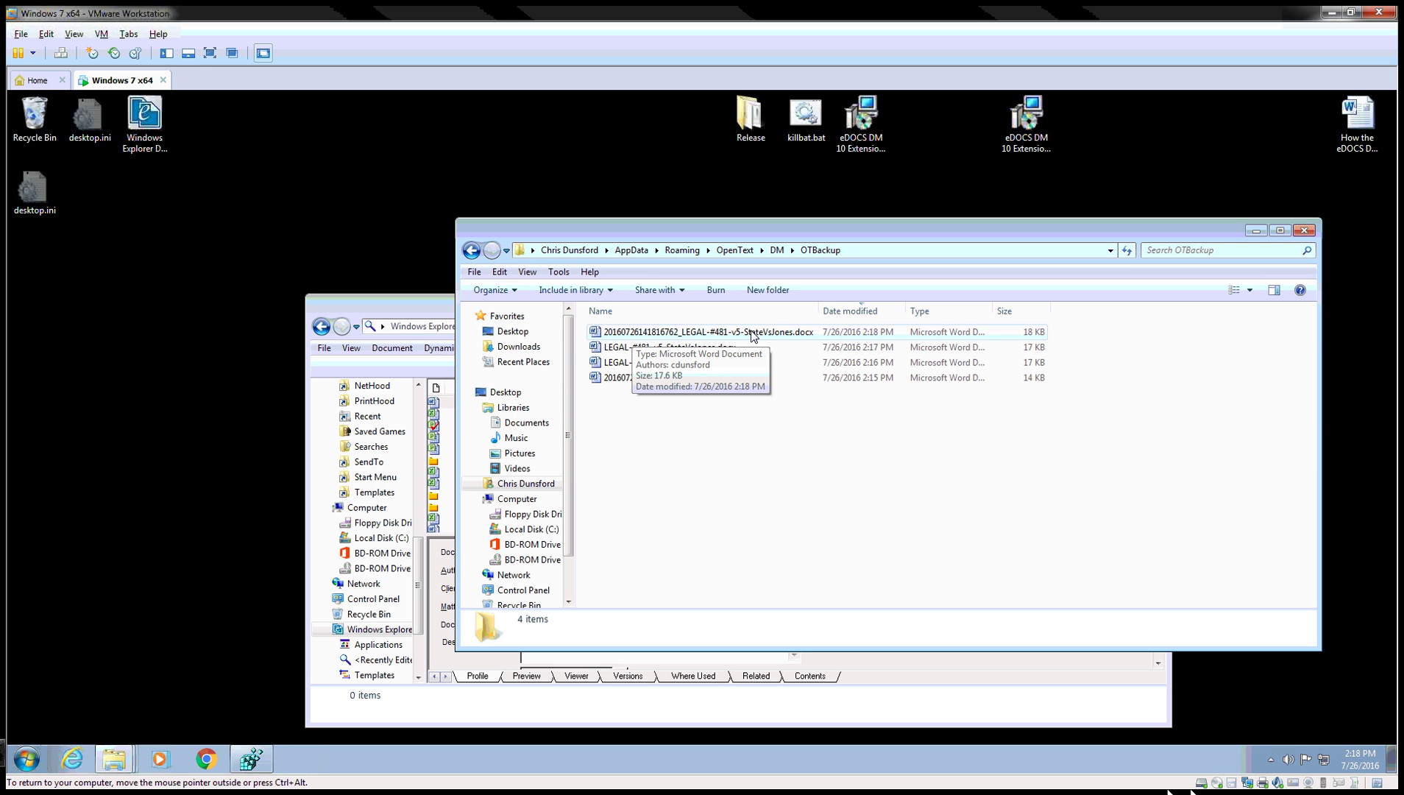
pyautogui.doubleClick(754, 333)
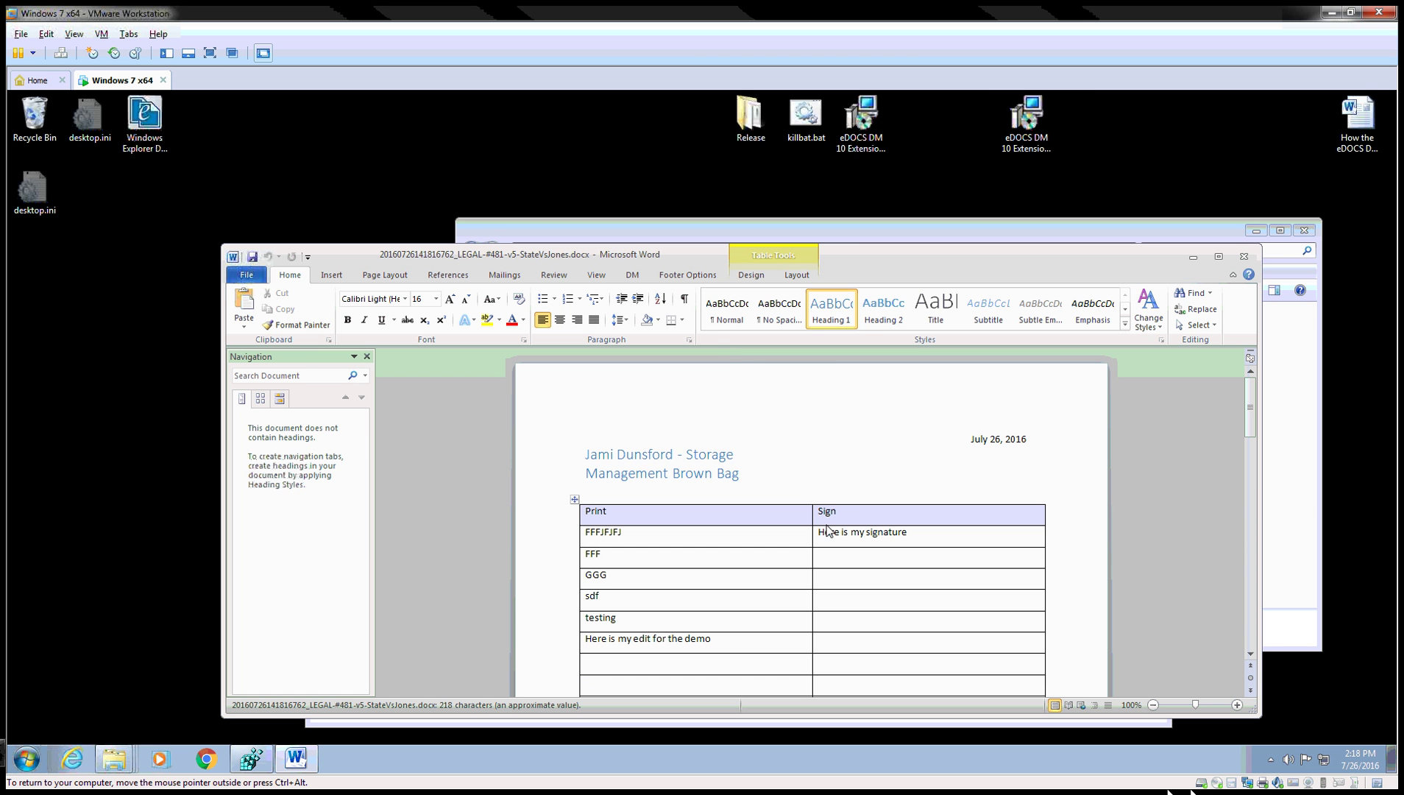
# Step: Close the backup copy and reopen LEGAL-#481-v5-StateVsJones from the DM Extension document list
pyautogui.click(1244, 256)
pyautogui.moveTo(114, 757)
pyautogui.click(107, 725)
pyautogui.doubleClick(530, 405)
pyautogui.click(800, 614)
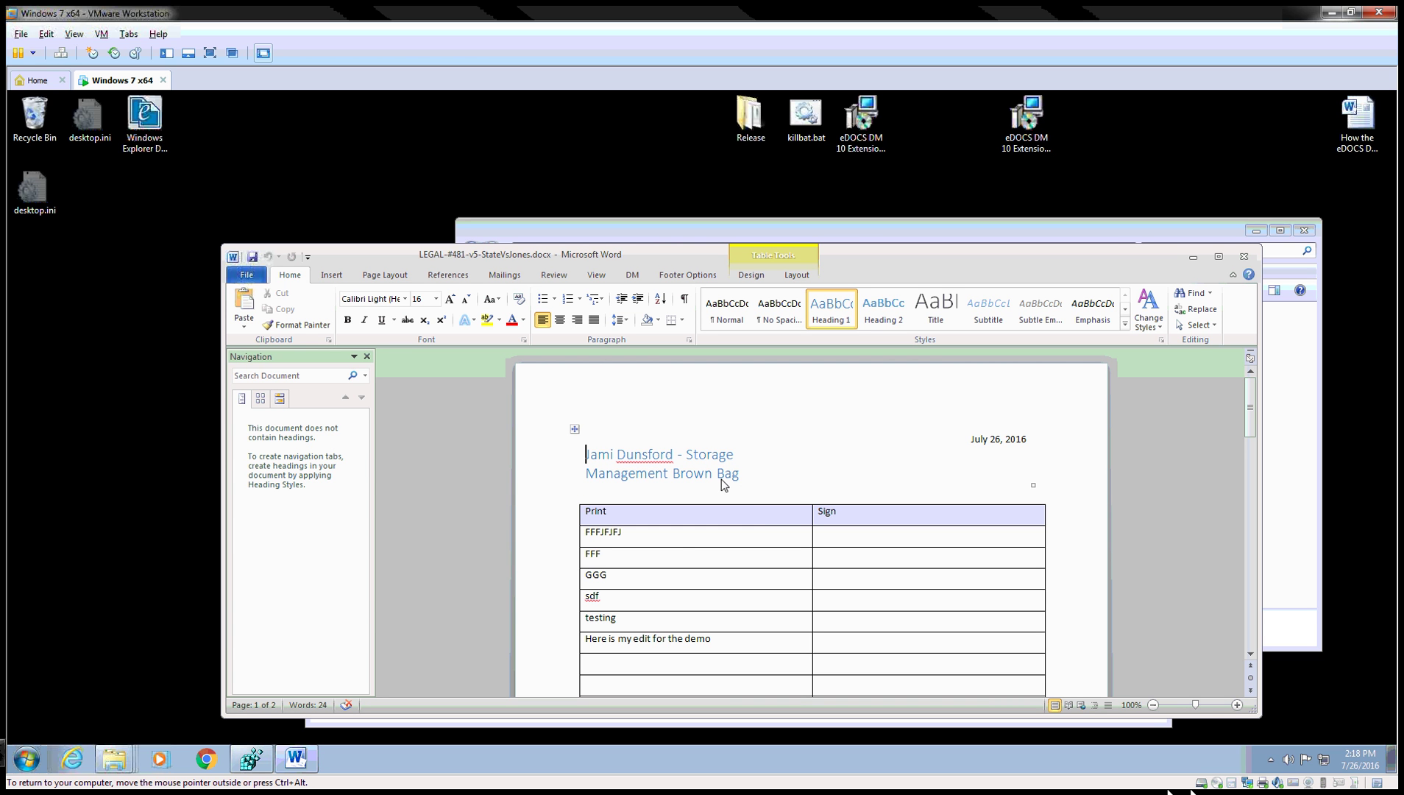
pyautogui.moveTo(917, 271); pyautogui.dragTo(790, 247)
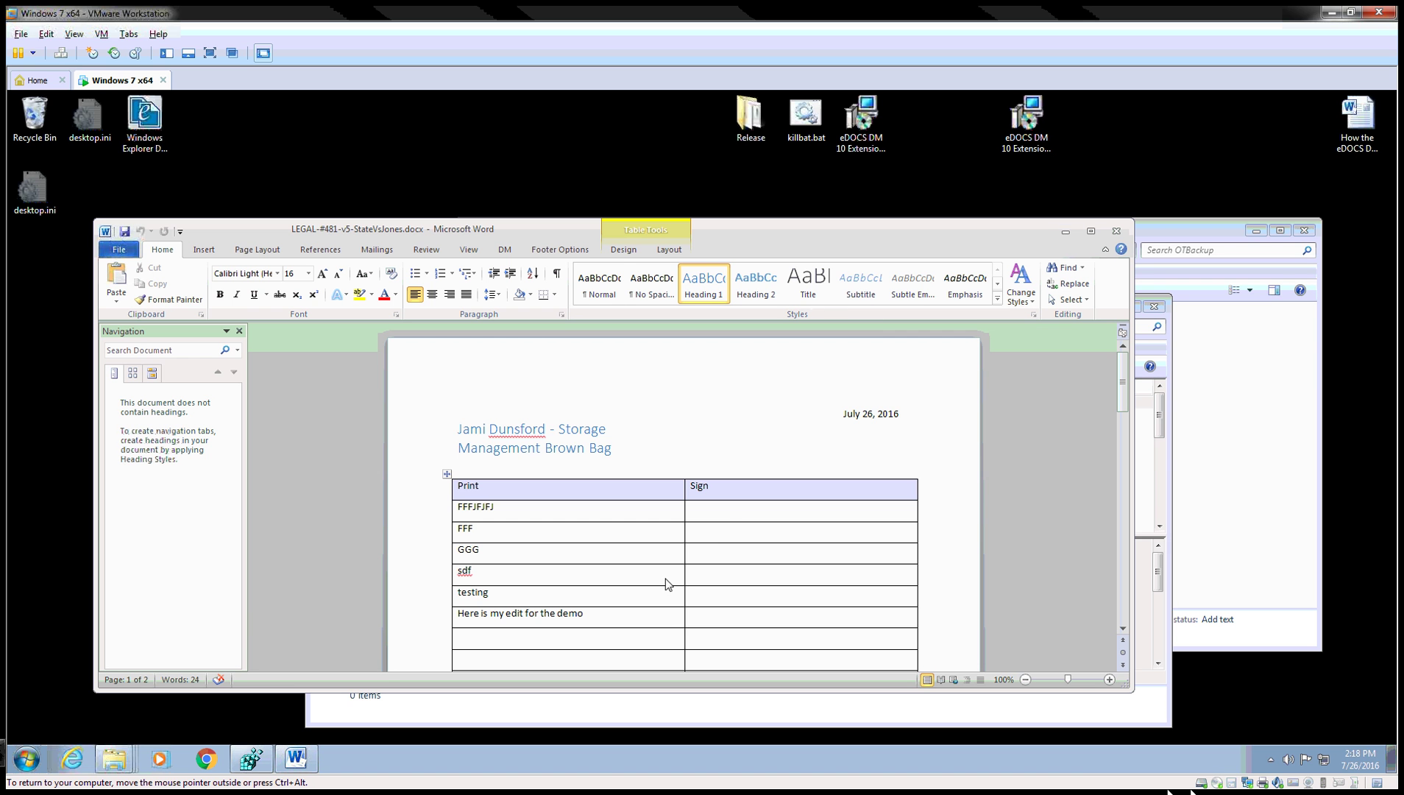
# Step: Type 'testing autosave' in the first Sign cell beside FFFJFJFJ, then check OTBackup for the autosaved backup
pyautogui.click(721, 512)
pyautogui.write('t')
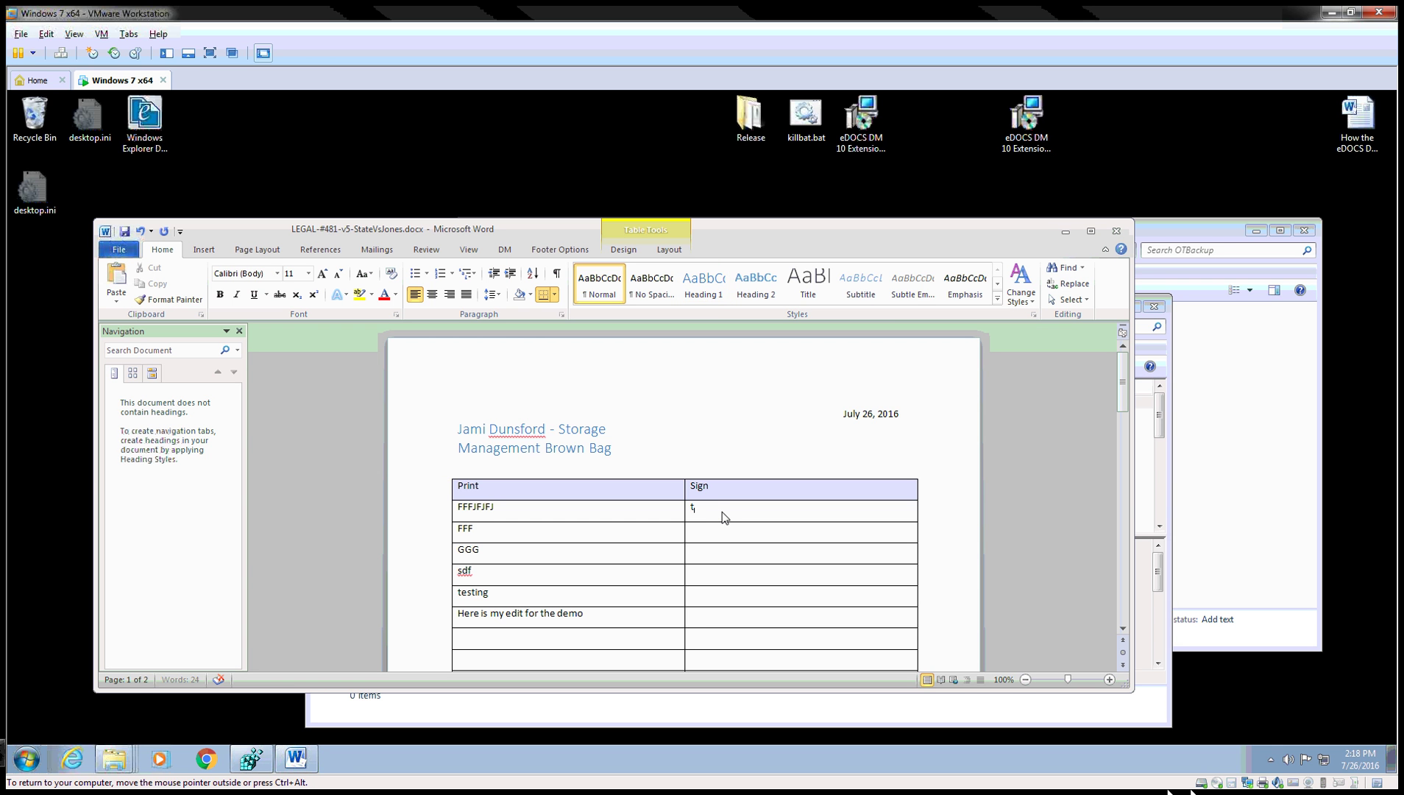
pyautogui.write('esting autosave')
pyautogui.moveTo(772, 238); pyautogui.dragTo(981, 380)
pyautogui.press('Down')
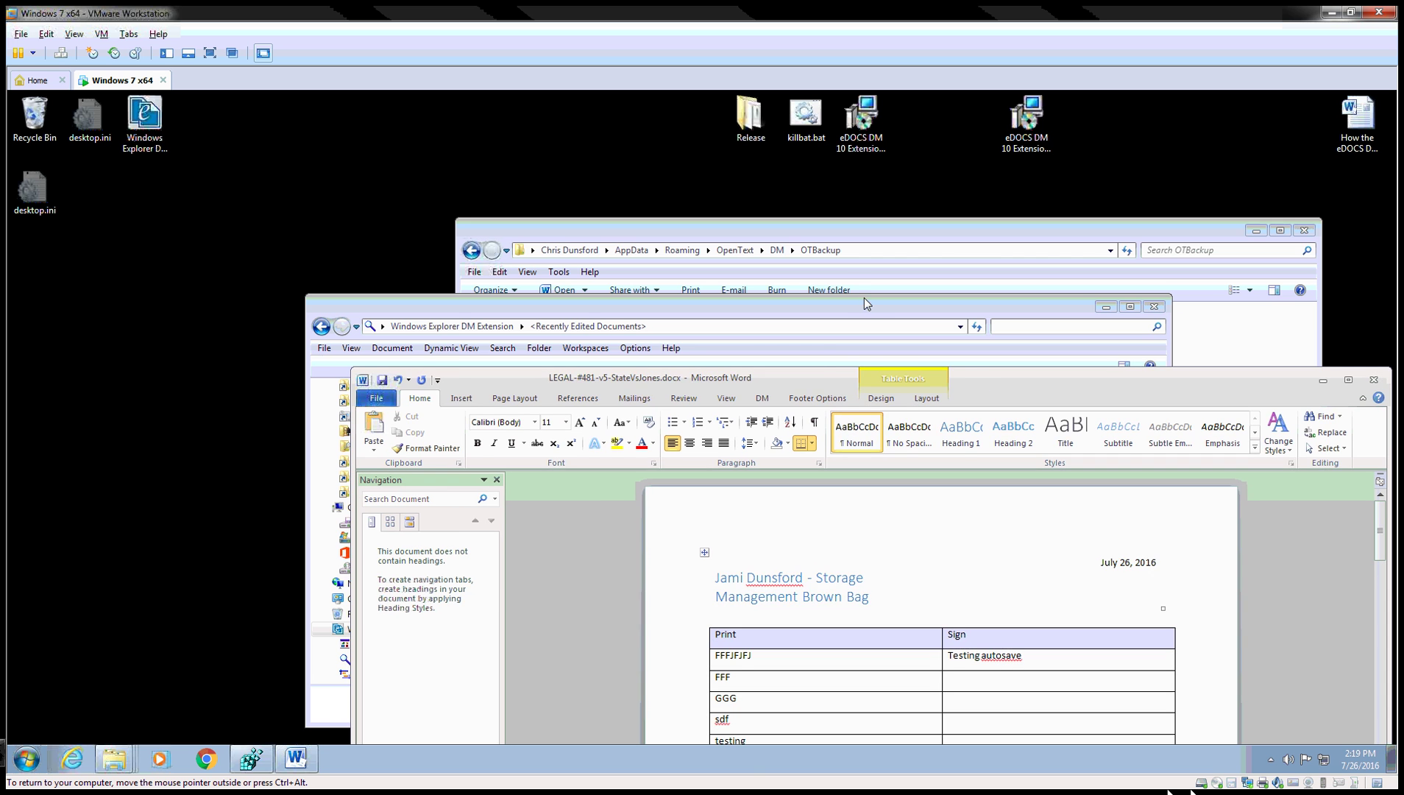
pyautogui.click(854, 229)
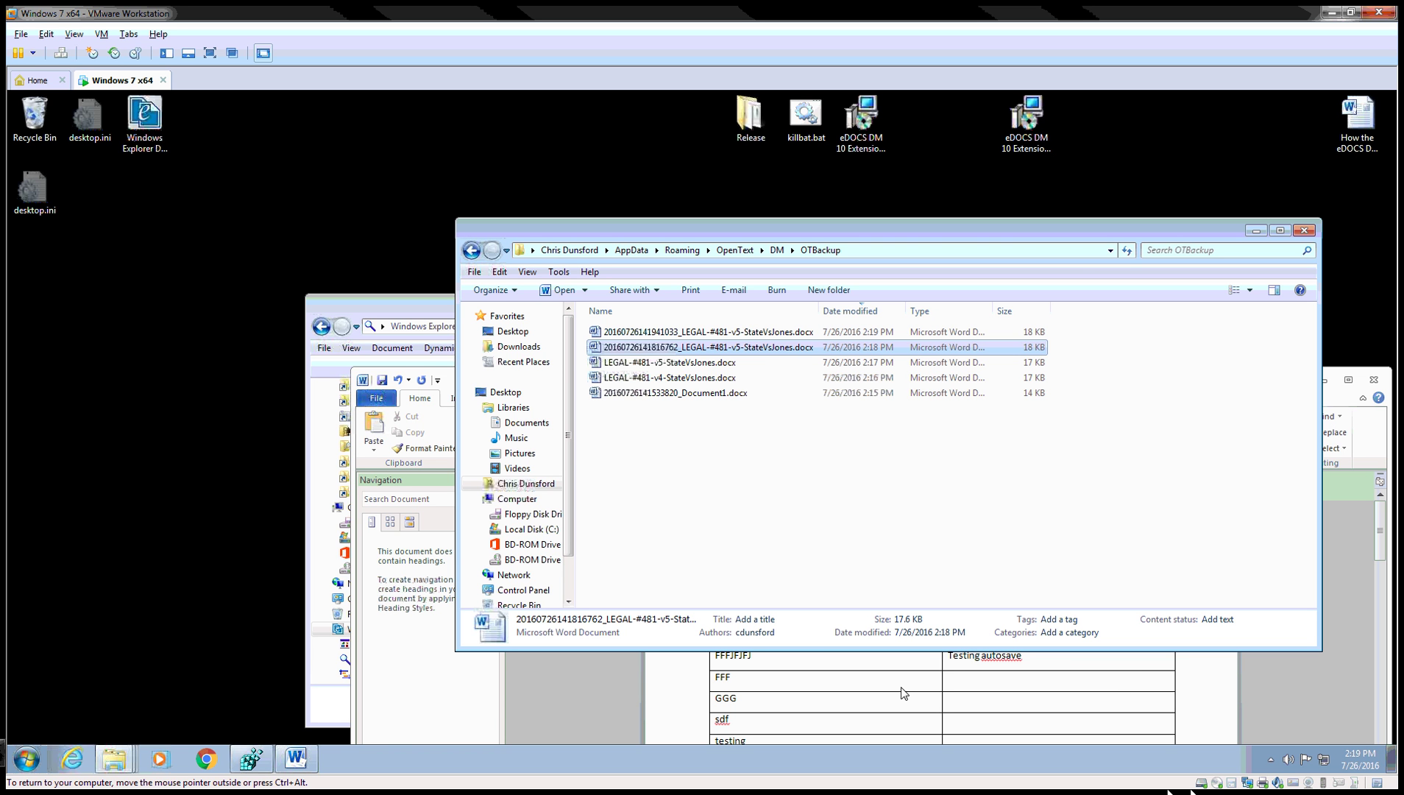
# Step: Switch between Word and the OTBackup folder to check for the new autosave backup
pyautogui.click(1044, 681)
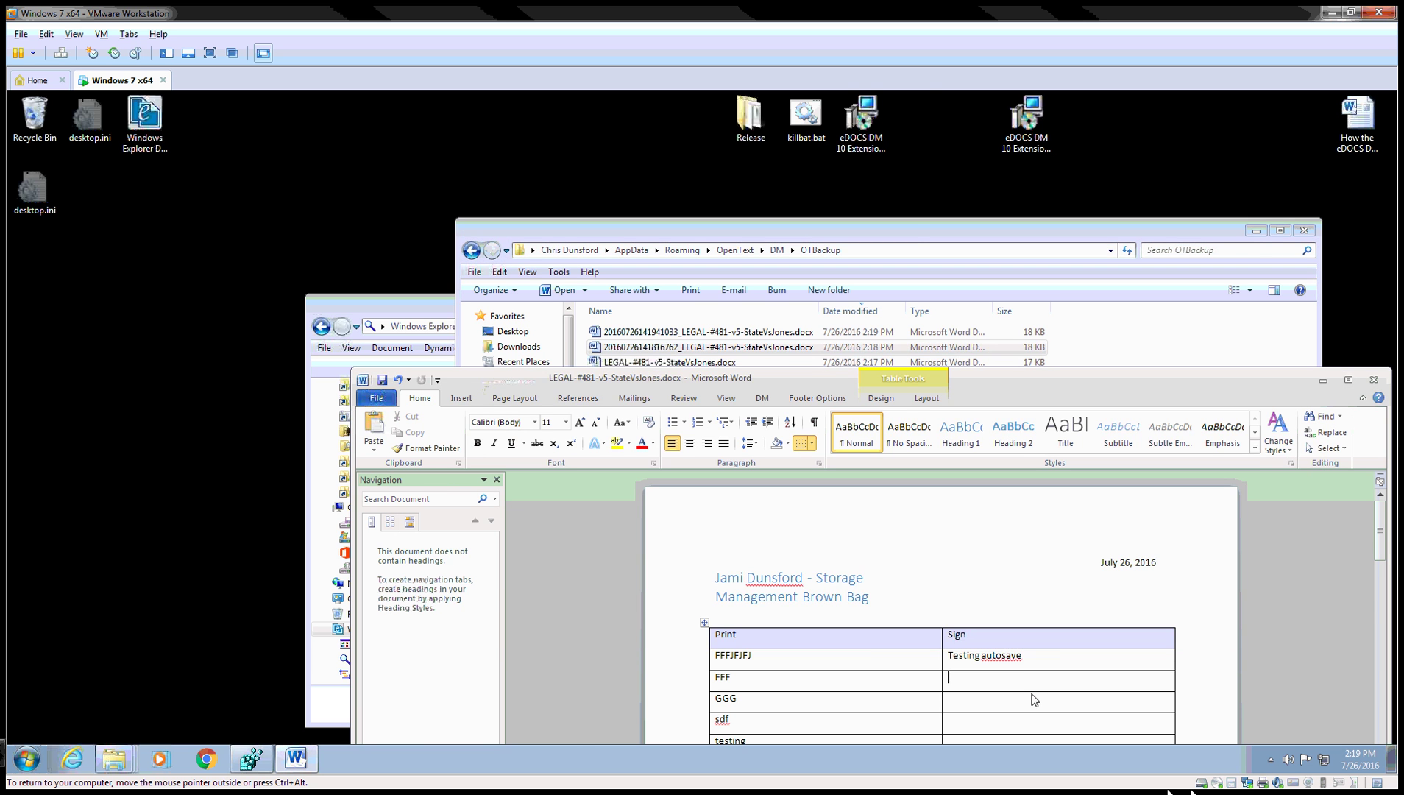
pyautogui.click(918, 234)
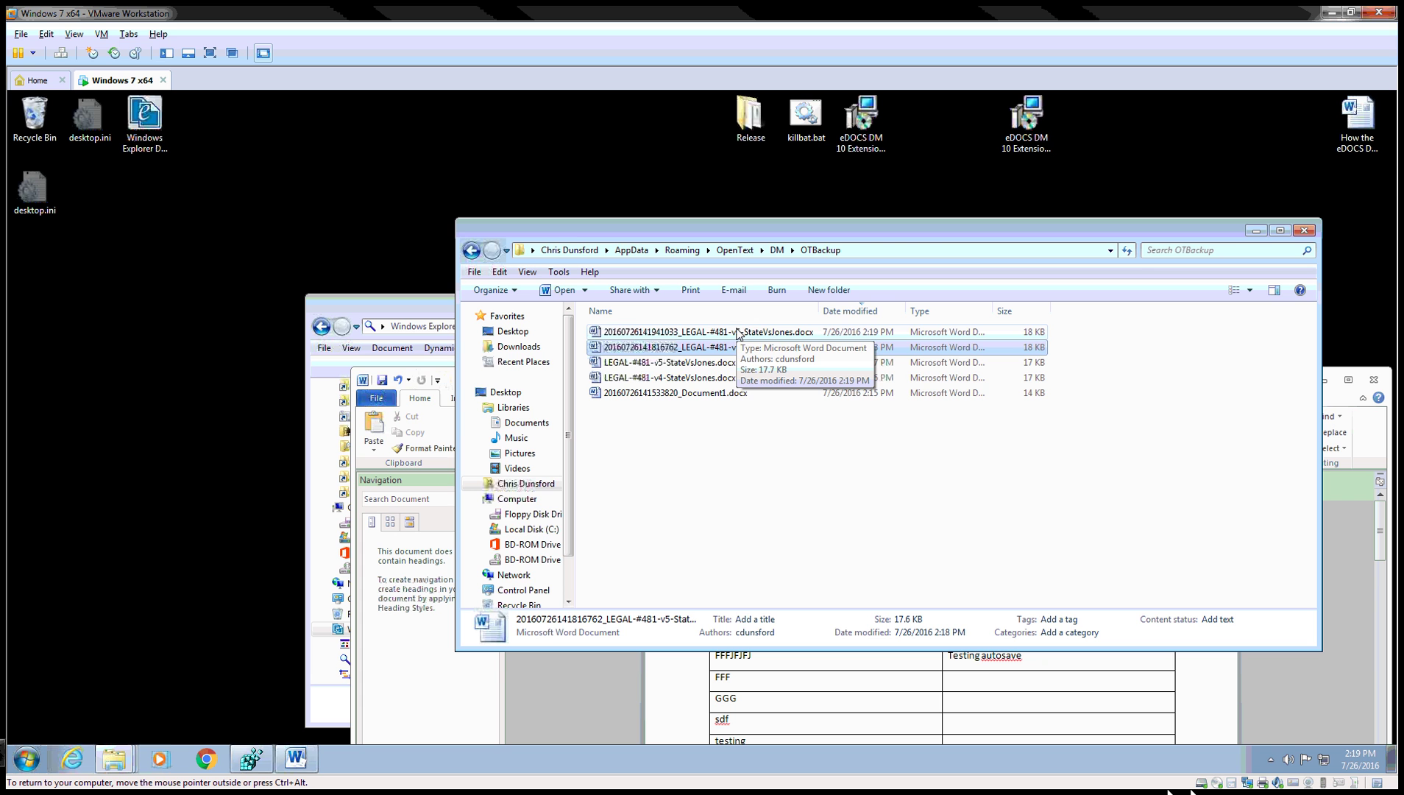
pyautogui.click(982, 682)
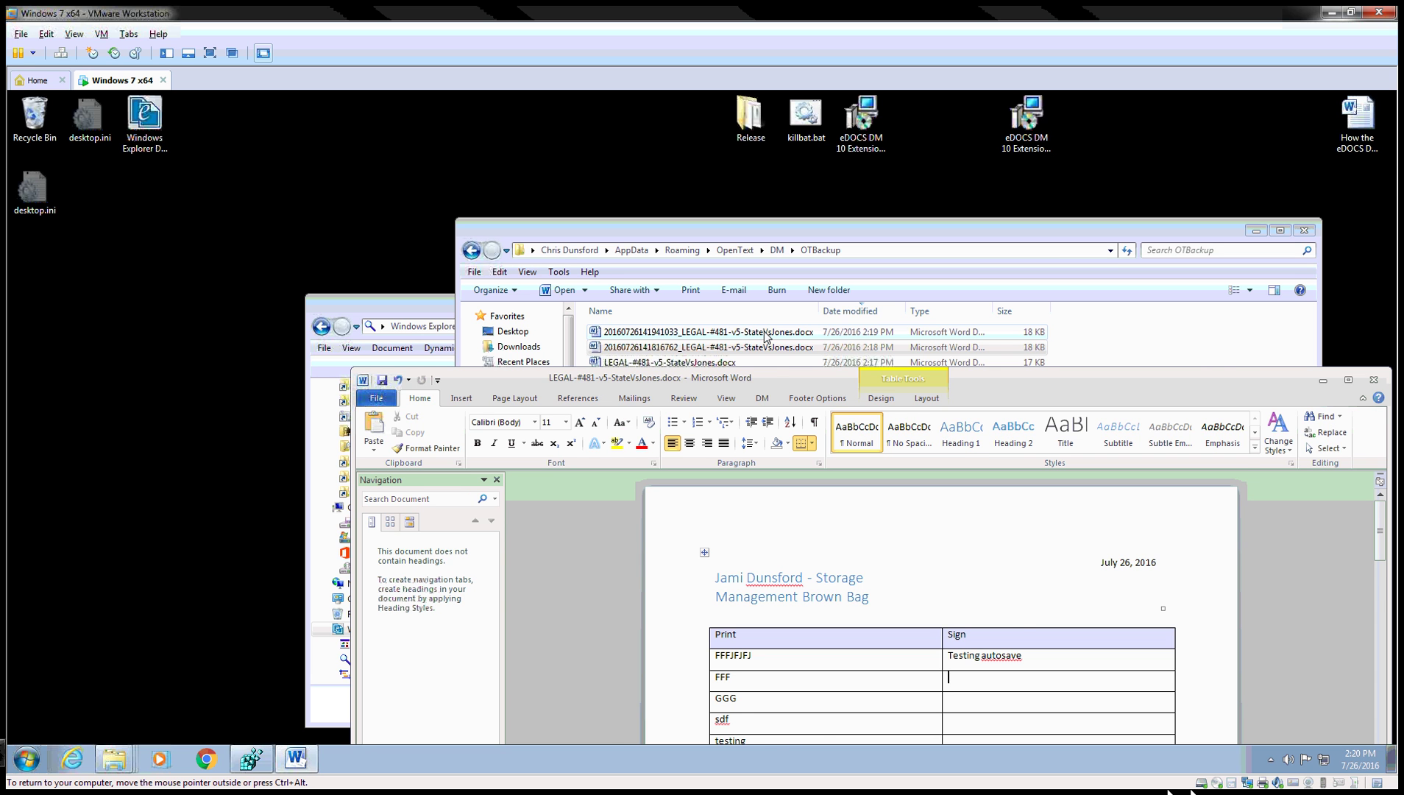
pyautogui.moveTo(1067, 384); pyautogui.dragTo(918, 357)
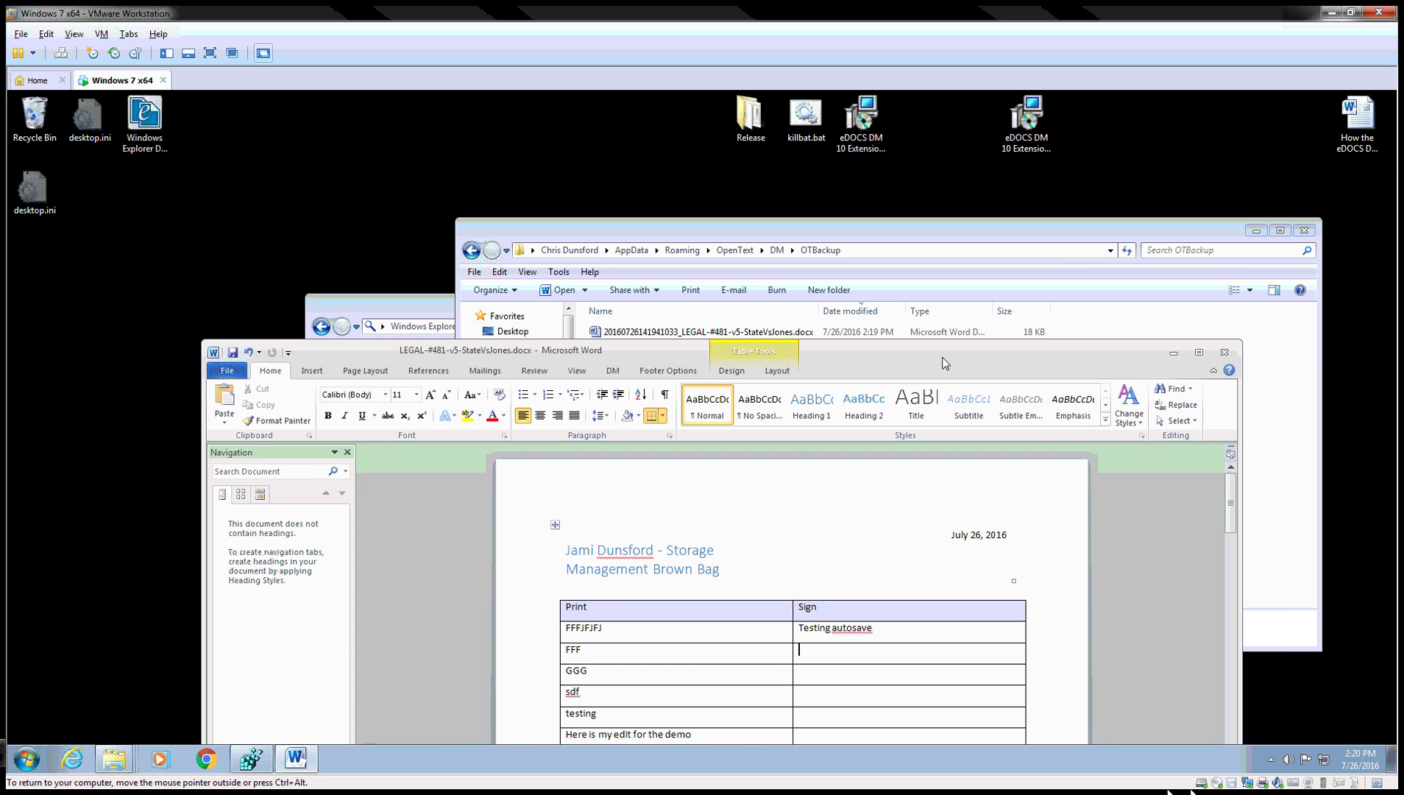
# Step: Close the document without saving and open the 2:20 PM backup file from OTBackup
pyautogui.click(1224, 354)
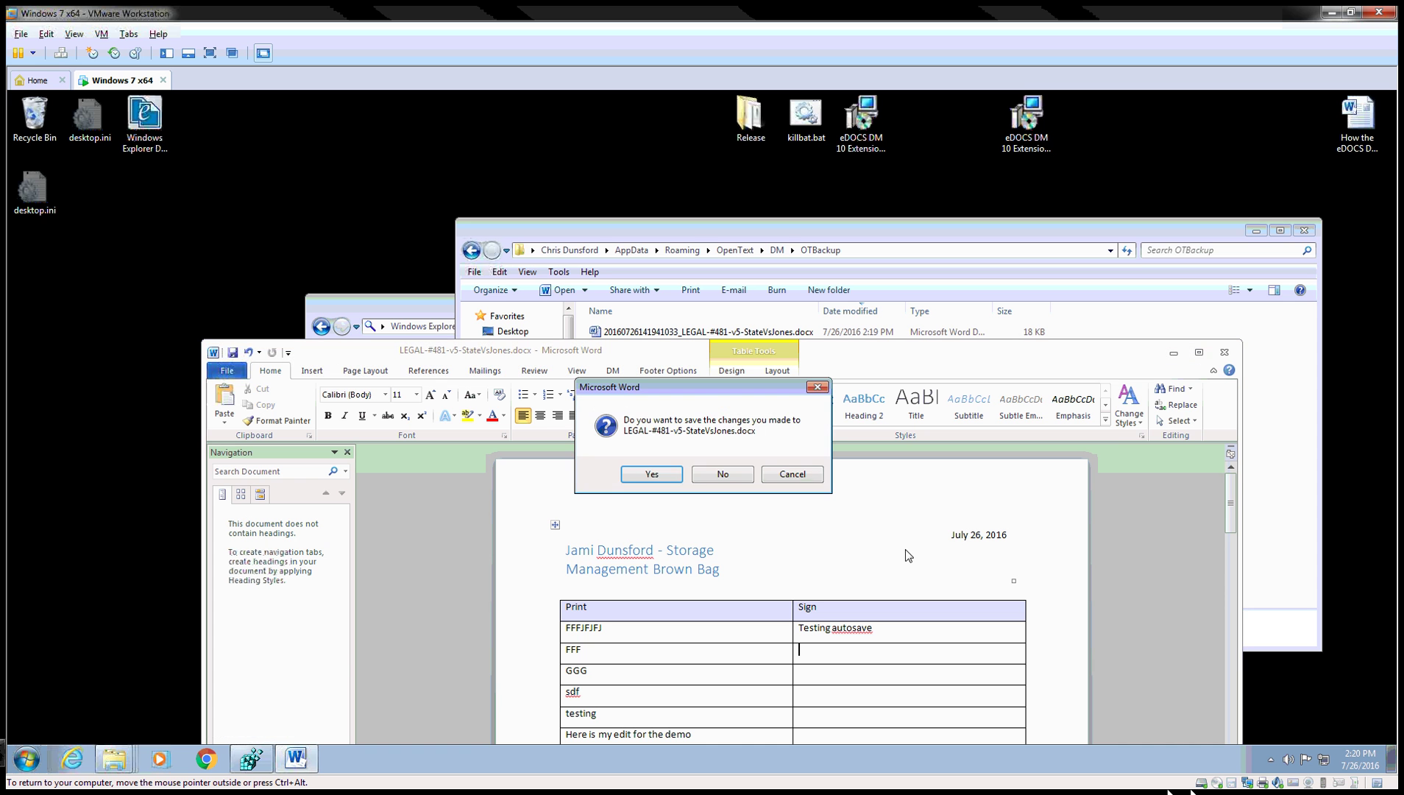
pyautogui.click(724, 471)
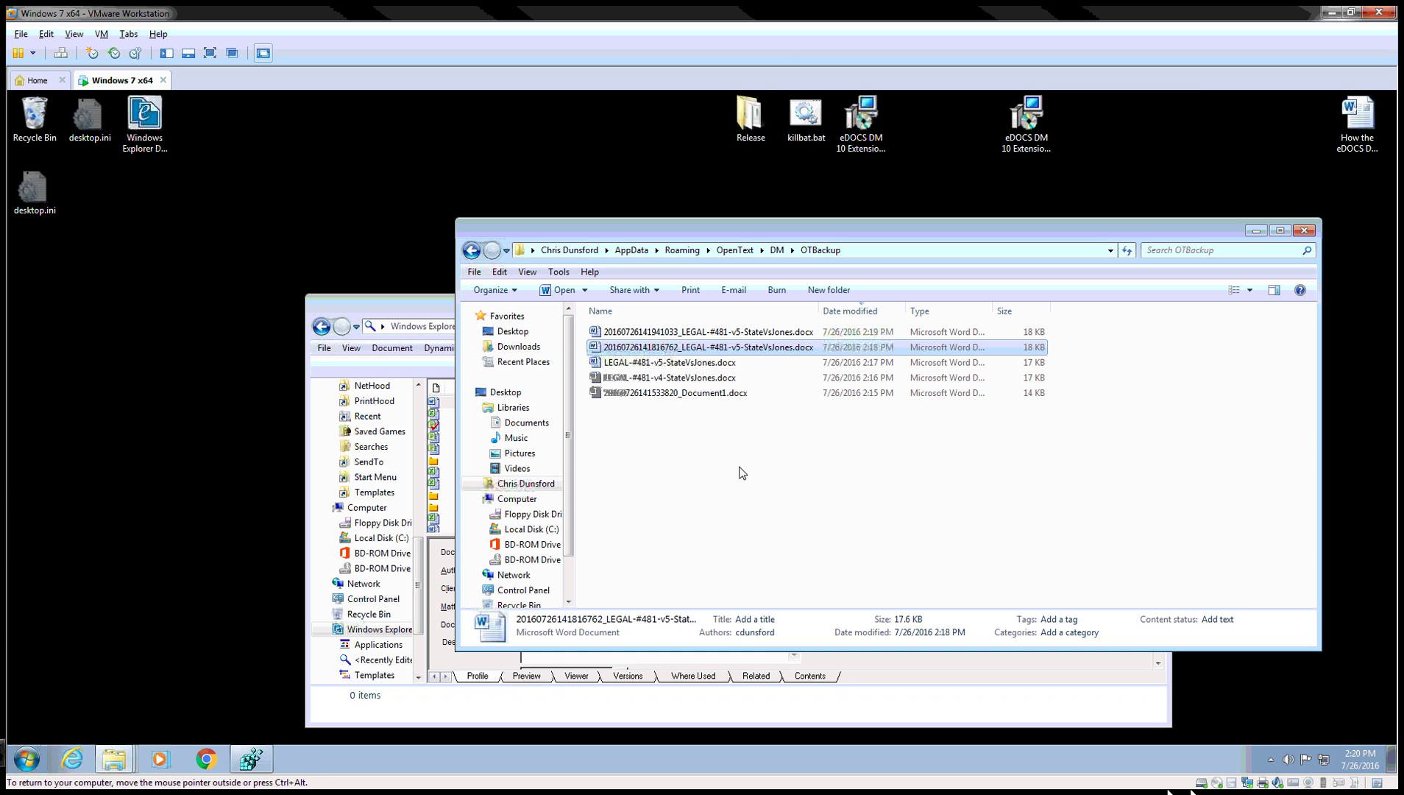
pyautogui.click(754, 335)
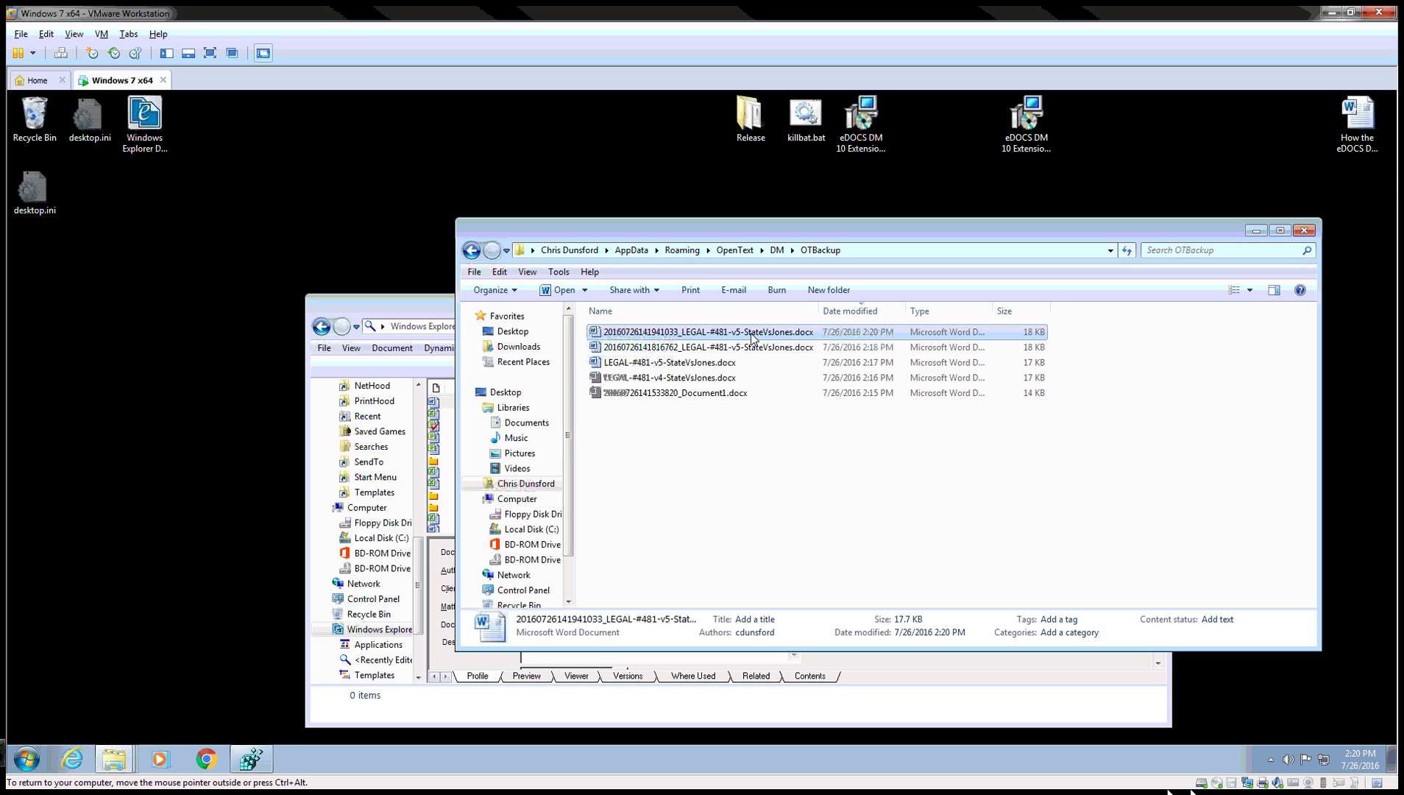
pyautogui.doubleClick(699, 333)
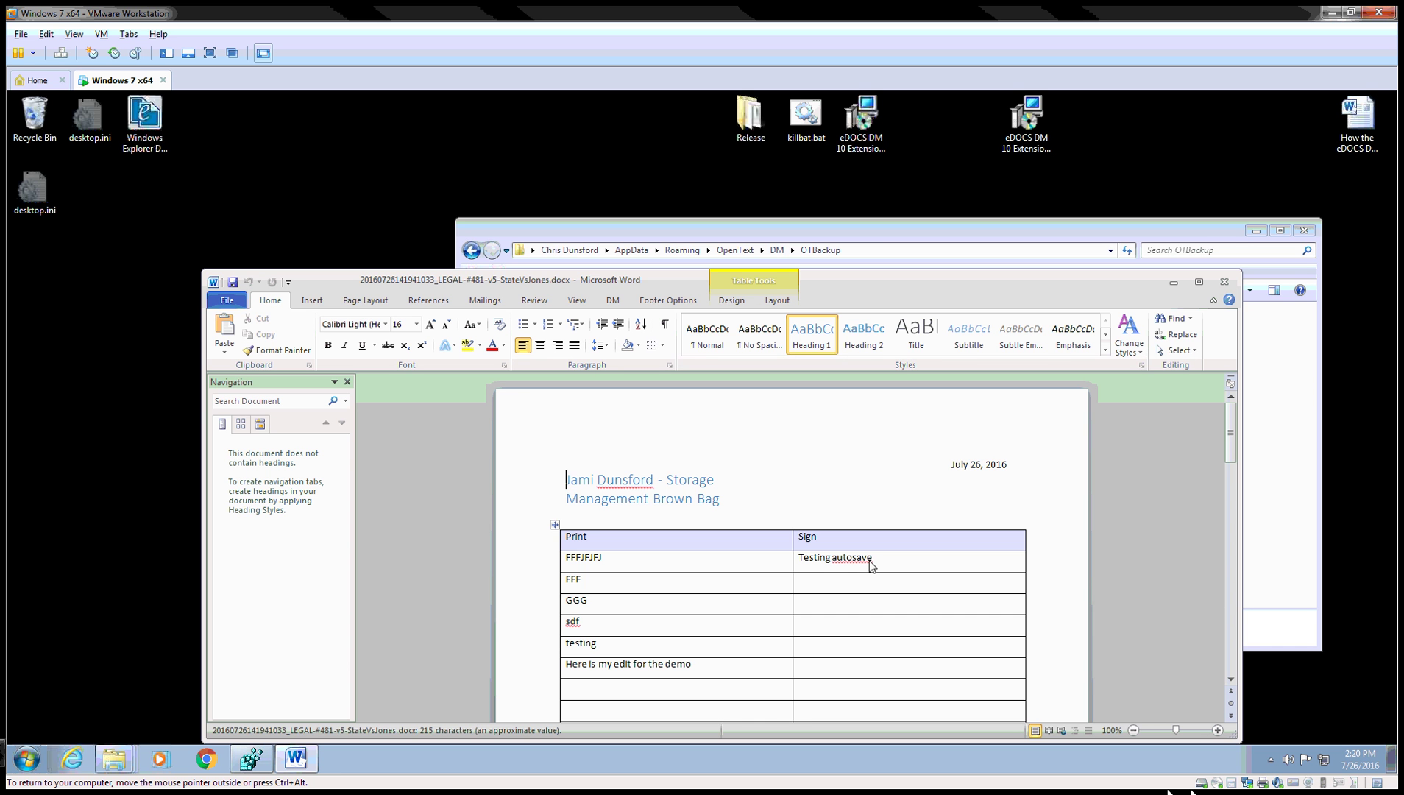
# Step: Review the recovered backup showing 'Testing autosave', then bring the OTBackup listing forward
pyautogui.moveTo(836, 296); pyautogui.dragTo(814, 330)
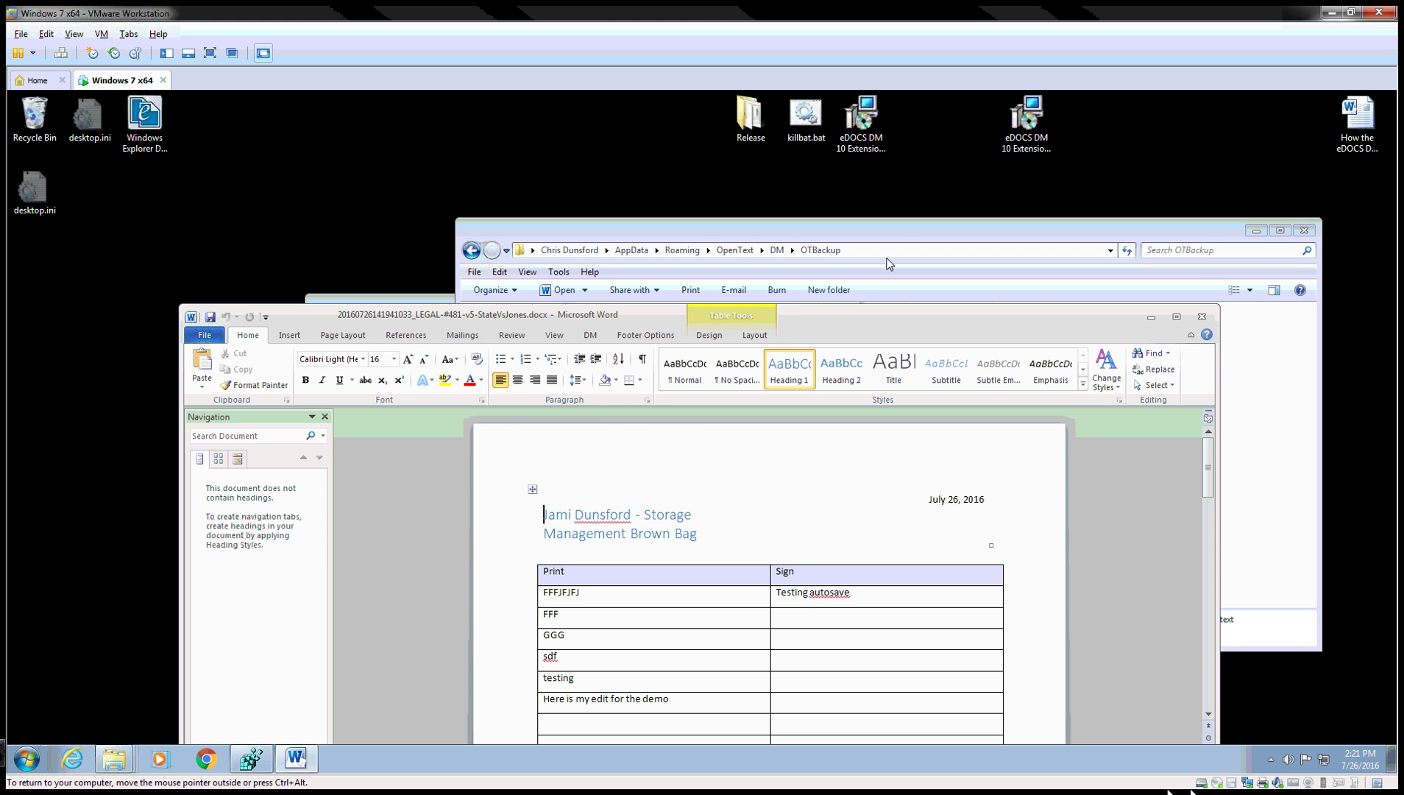
pyautogui.click(904, 232)
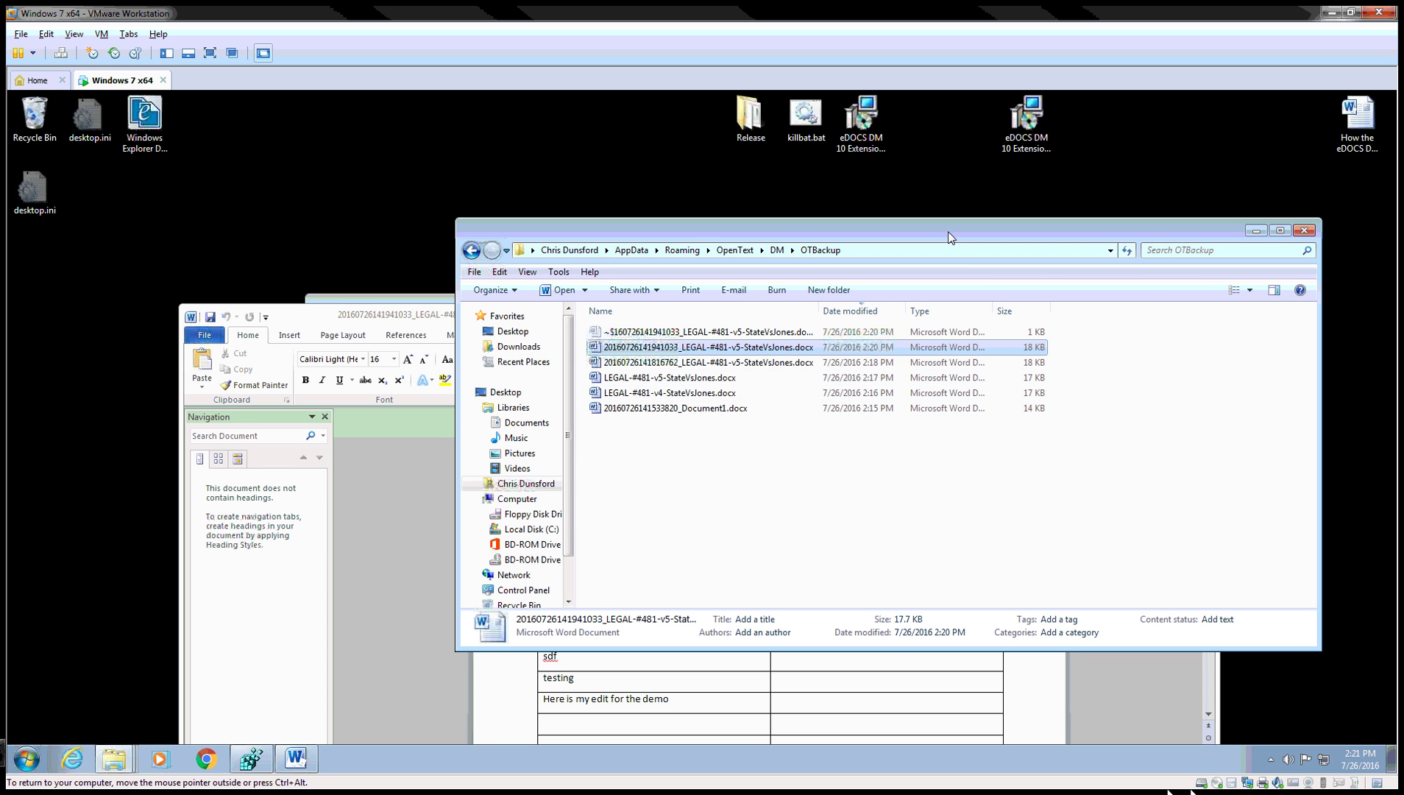
# Step: Set the TimeOutDate registry value to 1000 in decimal
pyautogui.click(251, 758)
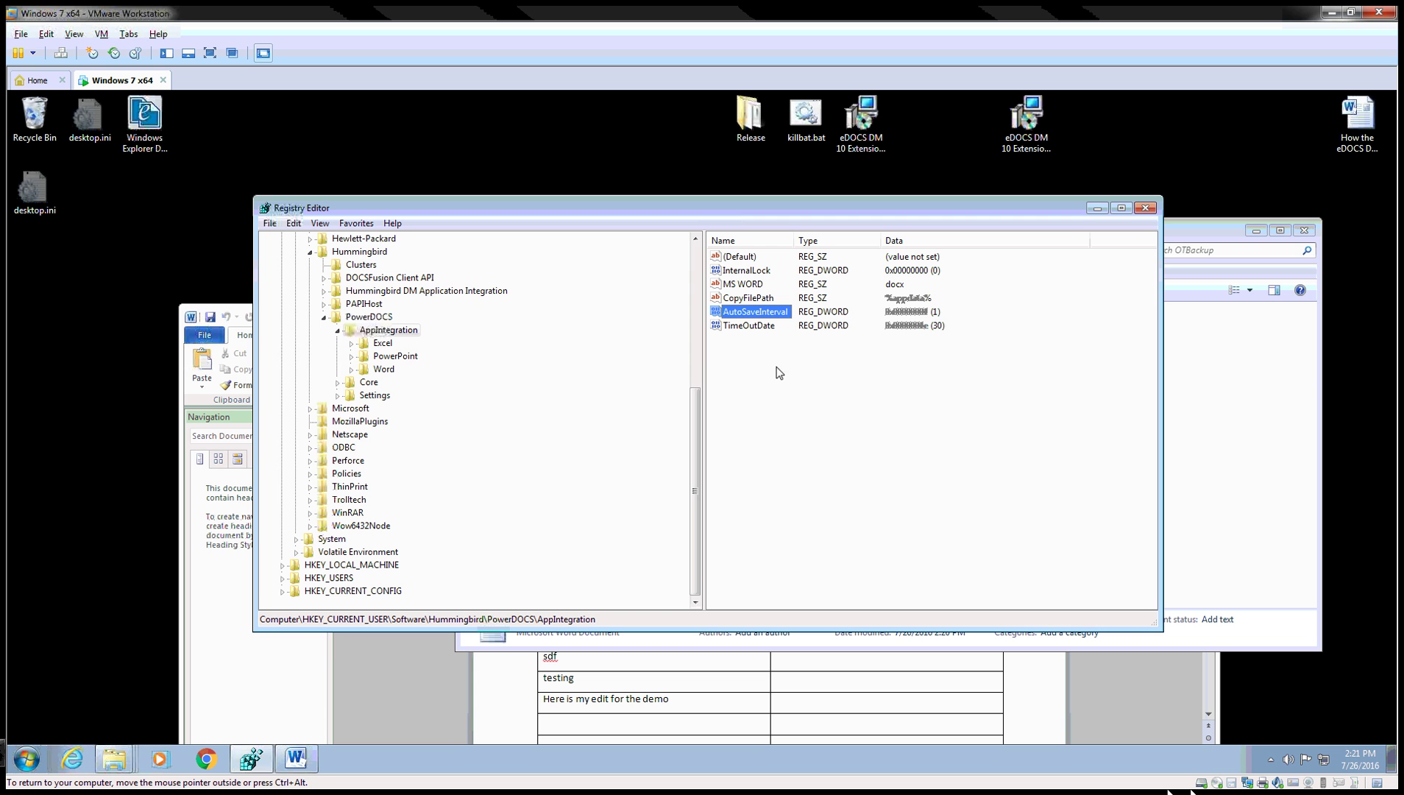
pyautogui.doubleClick(766, 326)
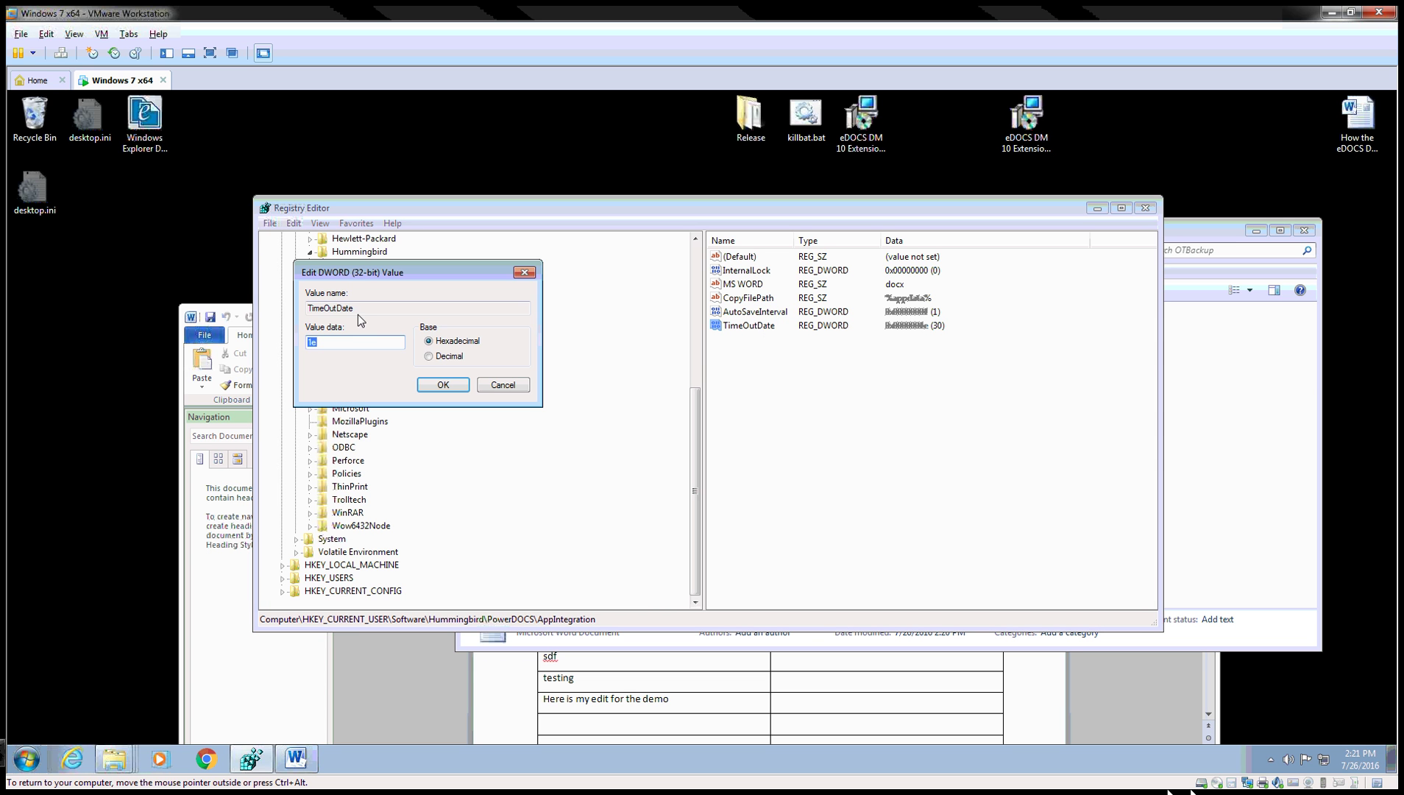
pyautogui.click(434, 357)
pyautogui.write('1000')
pyautogui.click(442, 385)
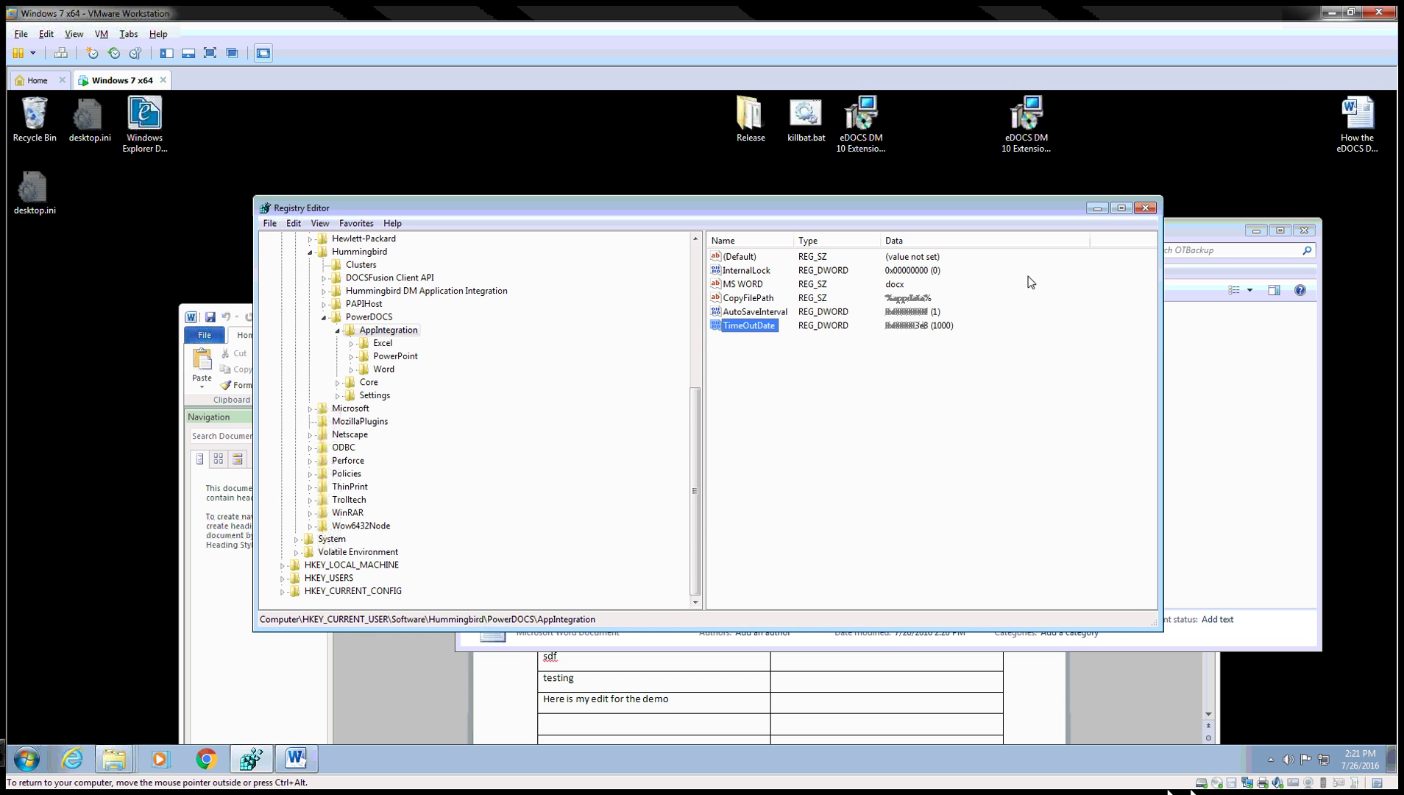
# Step: Minimize Registry Editor and close Word with Alt+F4
pyautogui.click(1098, 208)
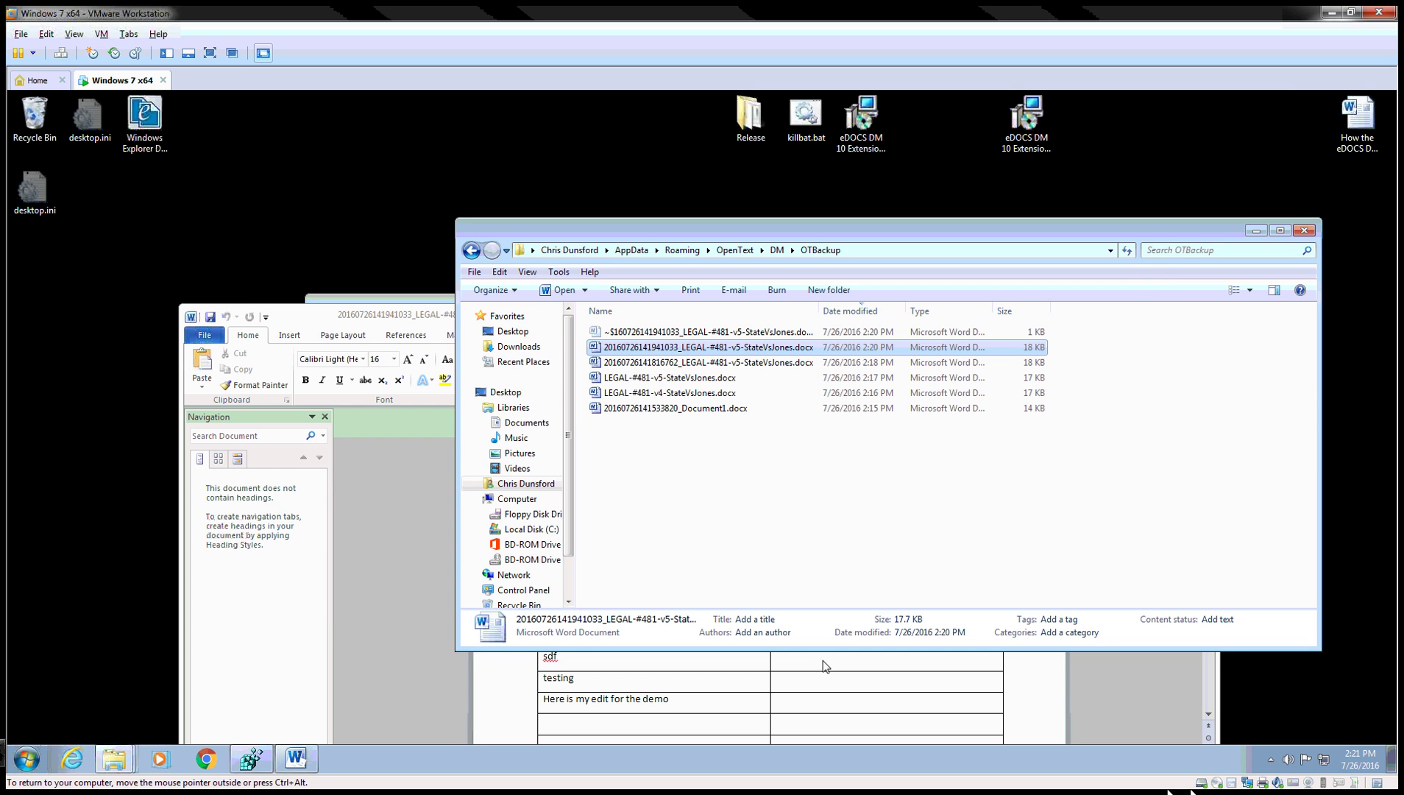
pyautogui.click(321, 317)
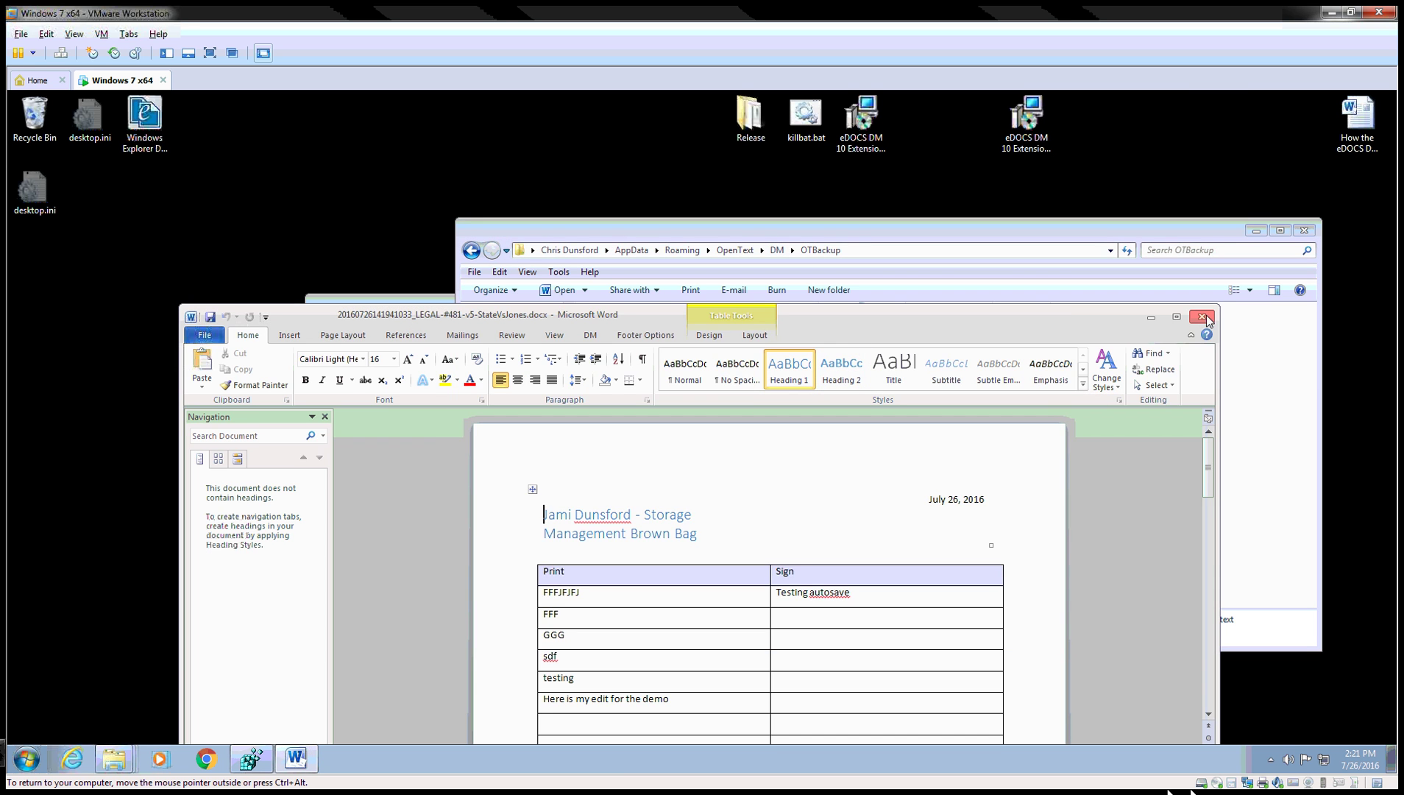
pyautogui.hotkey('alt', 'F4')
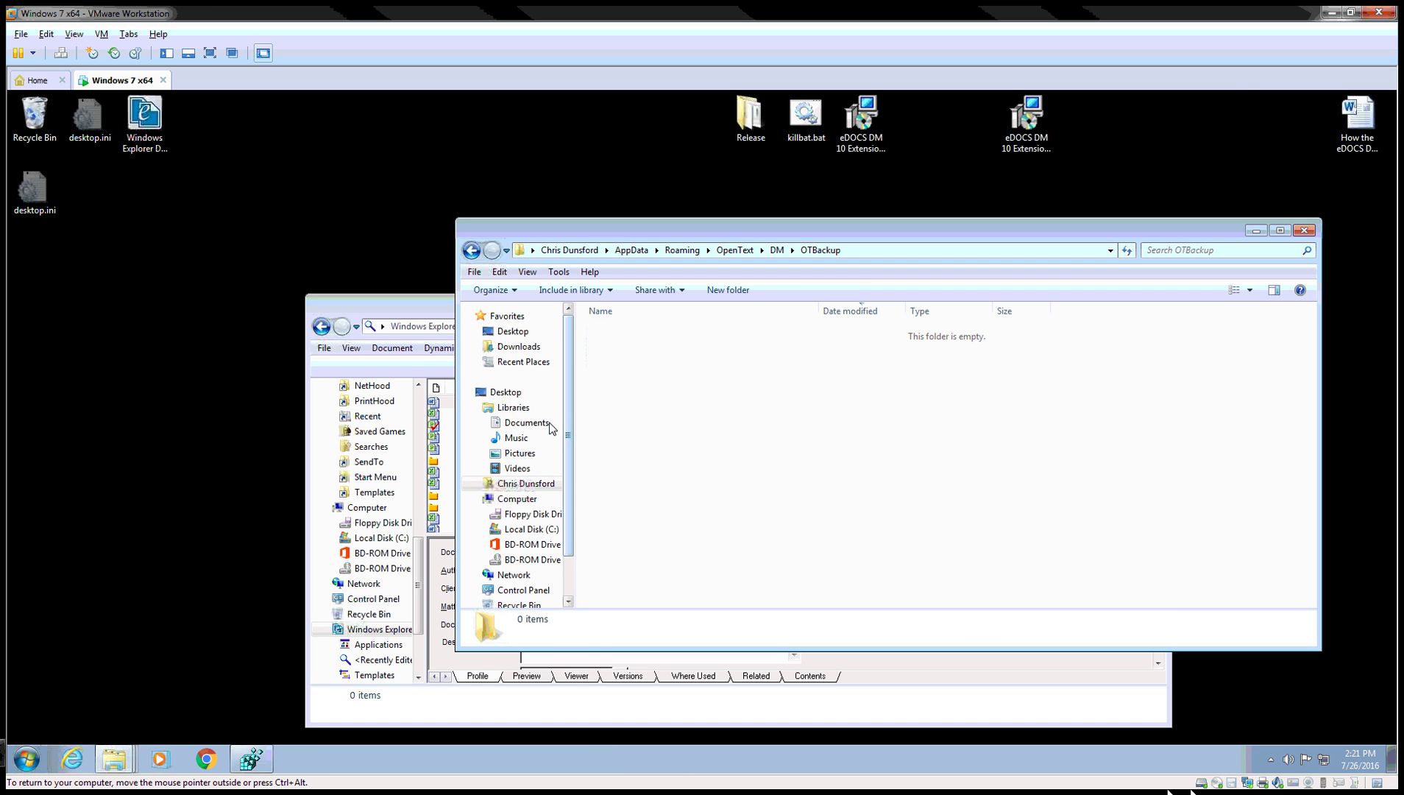